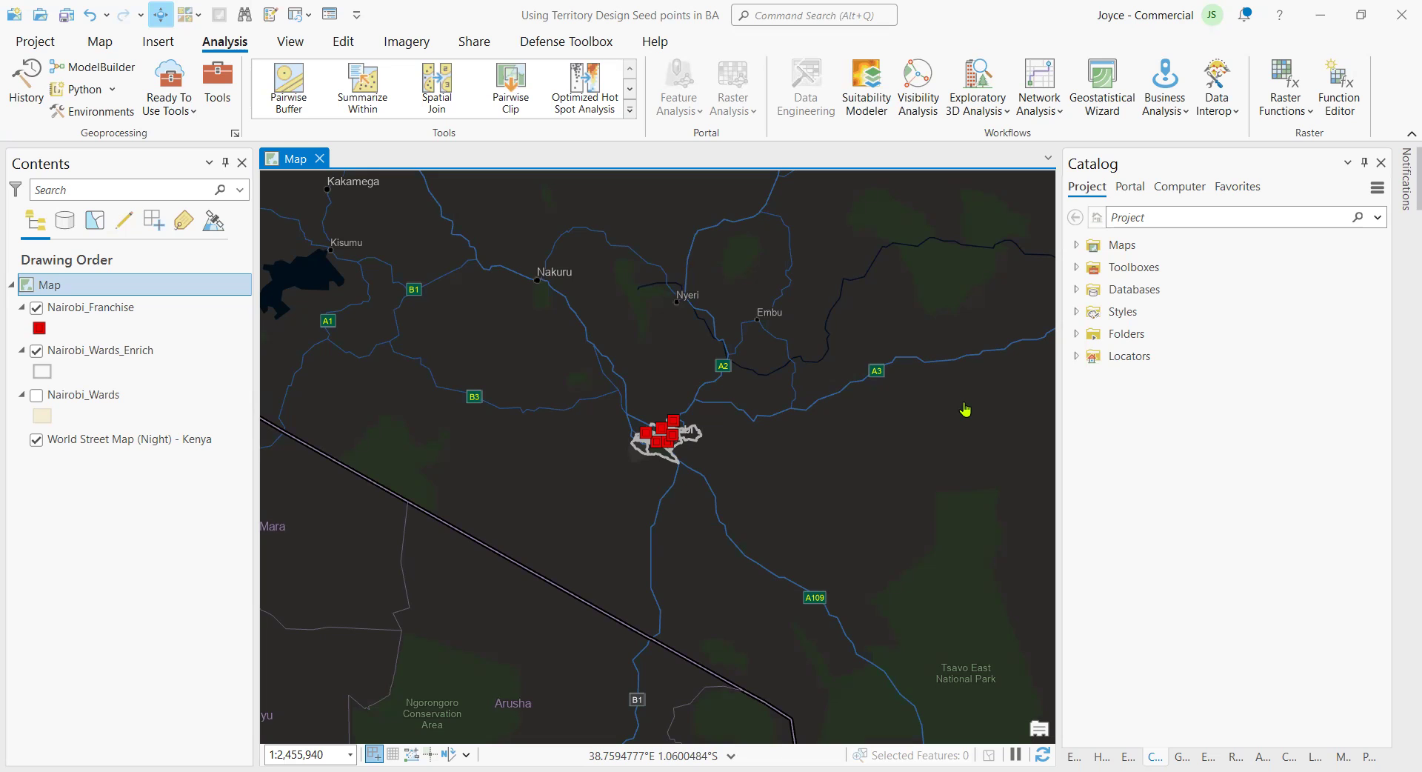
# Start a new territory design solution with Nairobi_Wards_Enrich as the input features
pyautogui.scroll(3, 662, 440)
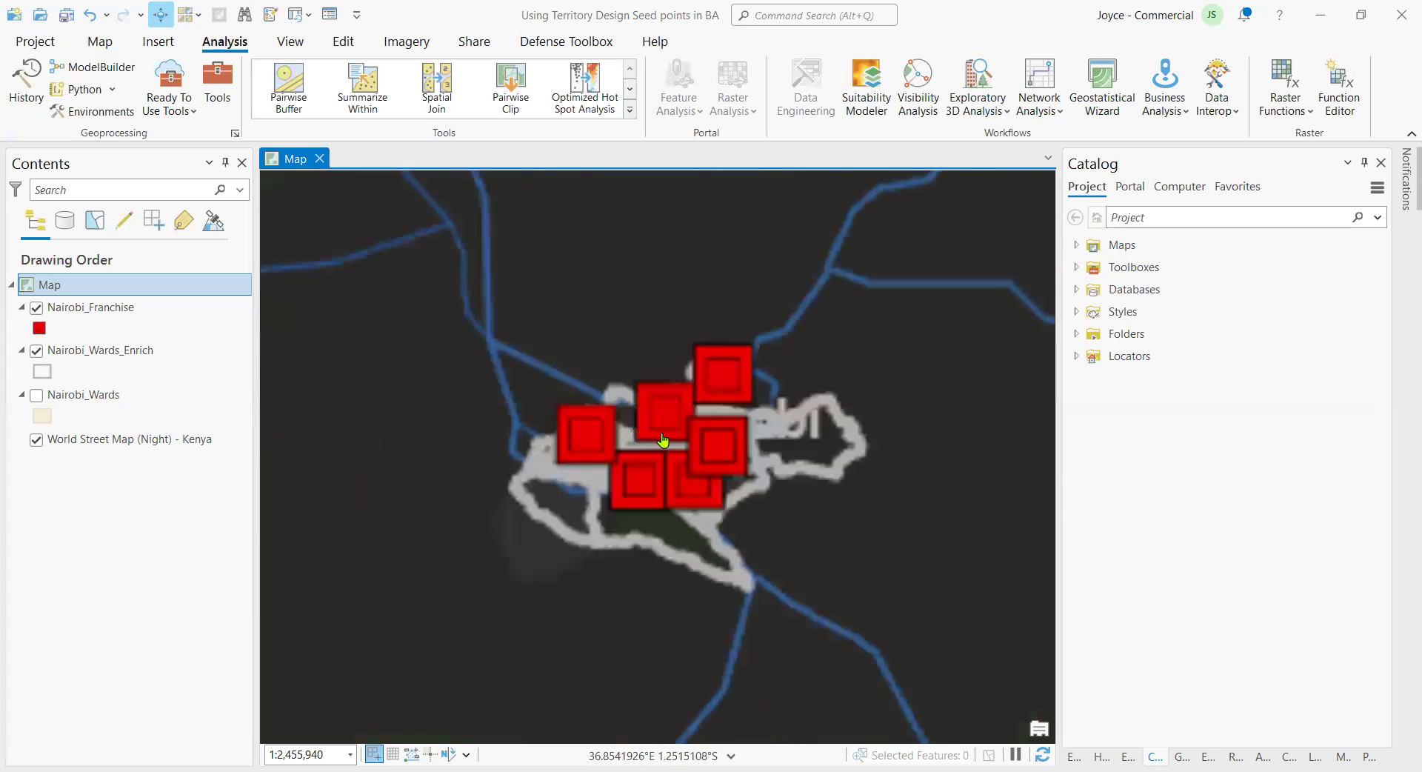
pyautogui.scroll(2, 663, 439)
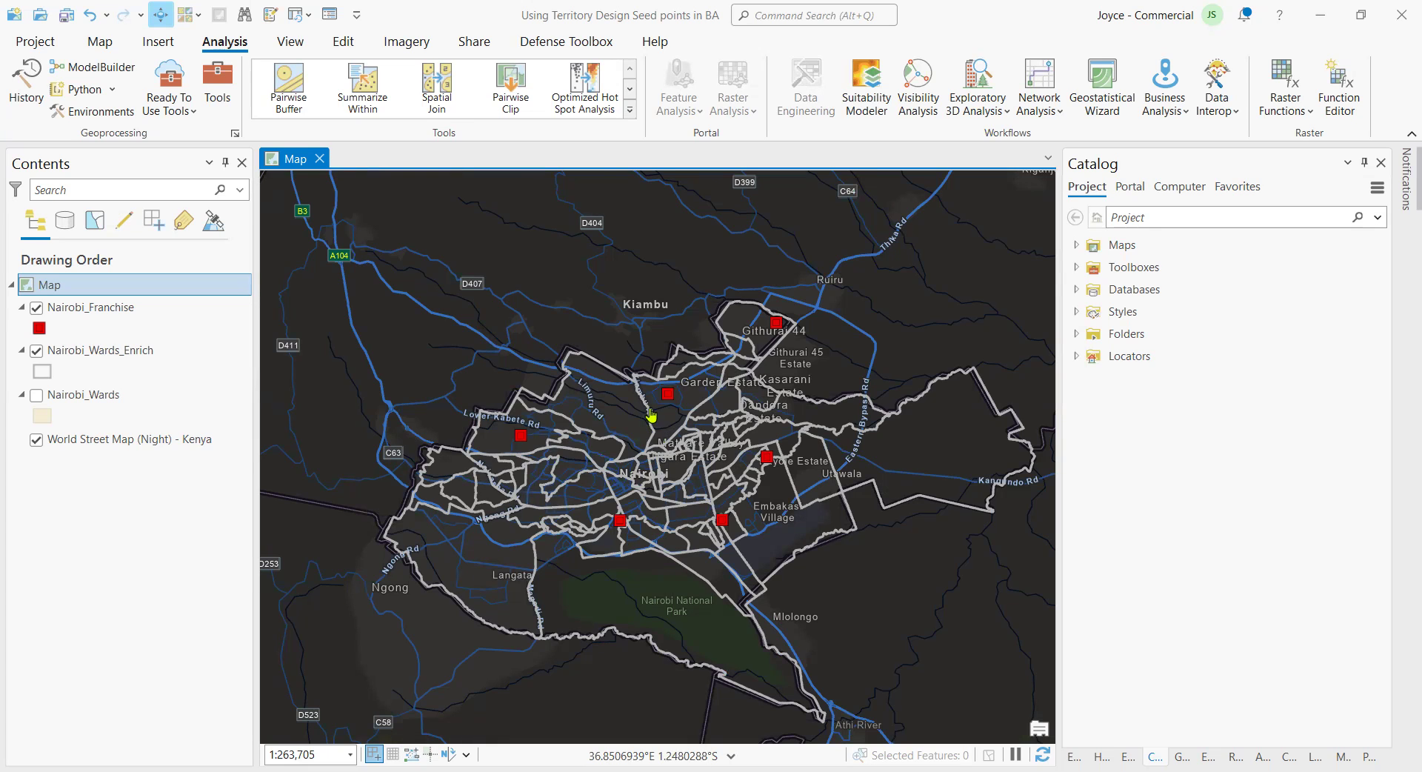
pyautogui.click(1188, 113)
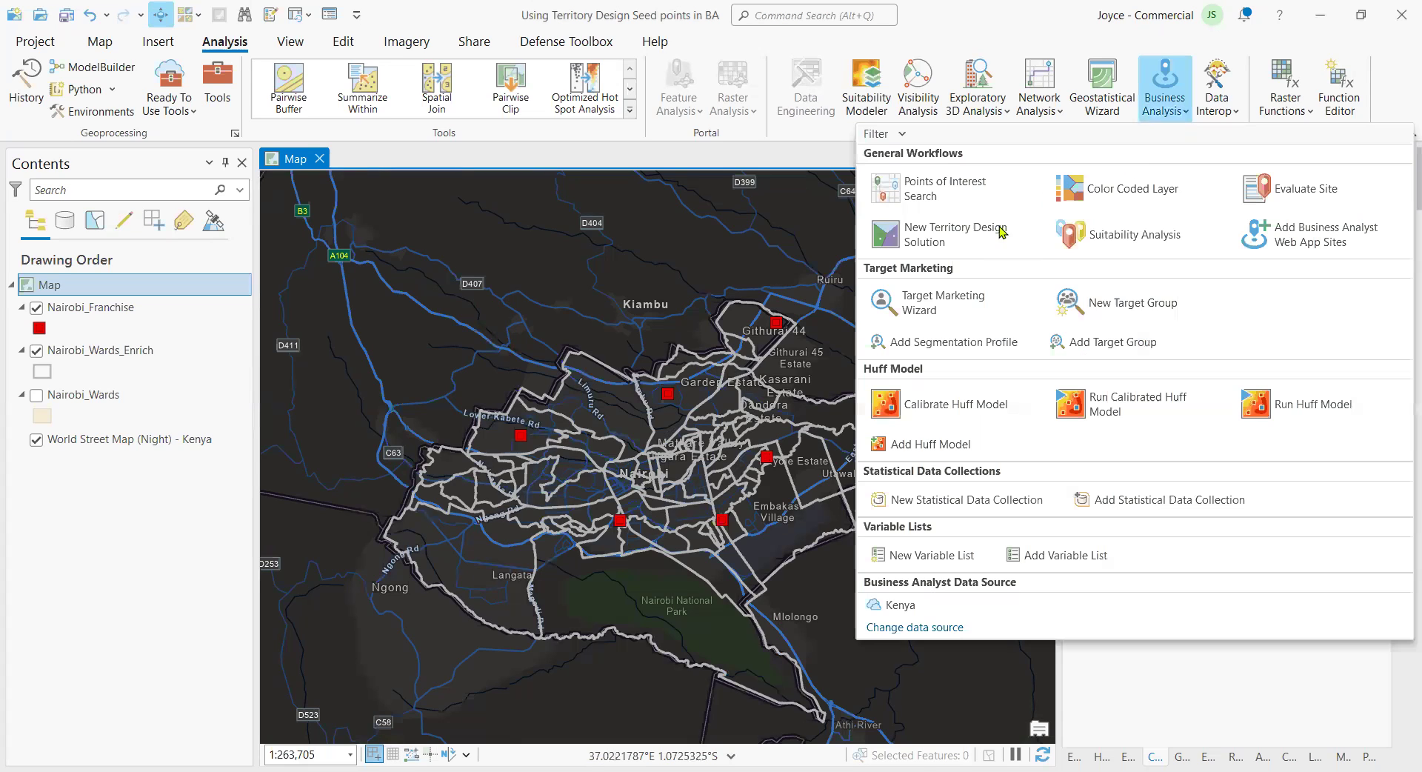
pyautogui.click(956, 226)
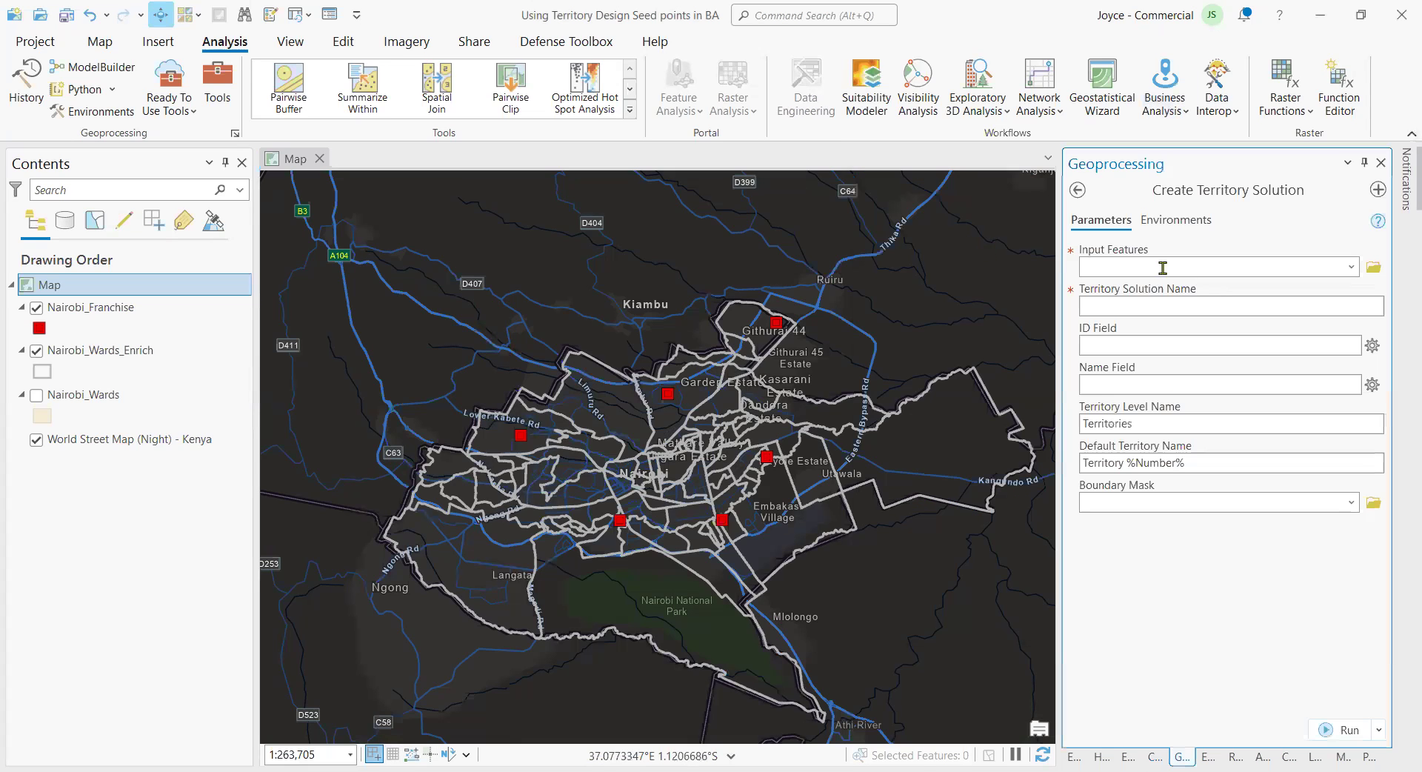
pyautogui.click(1351, 268)
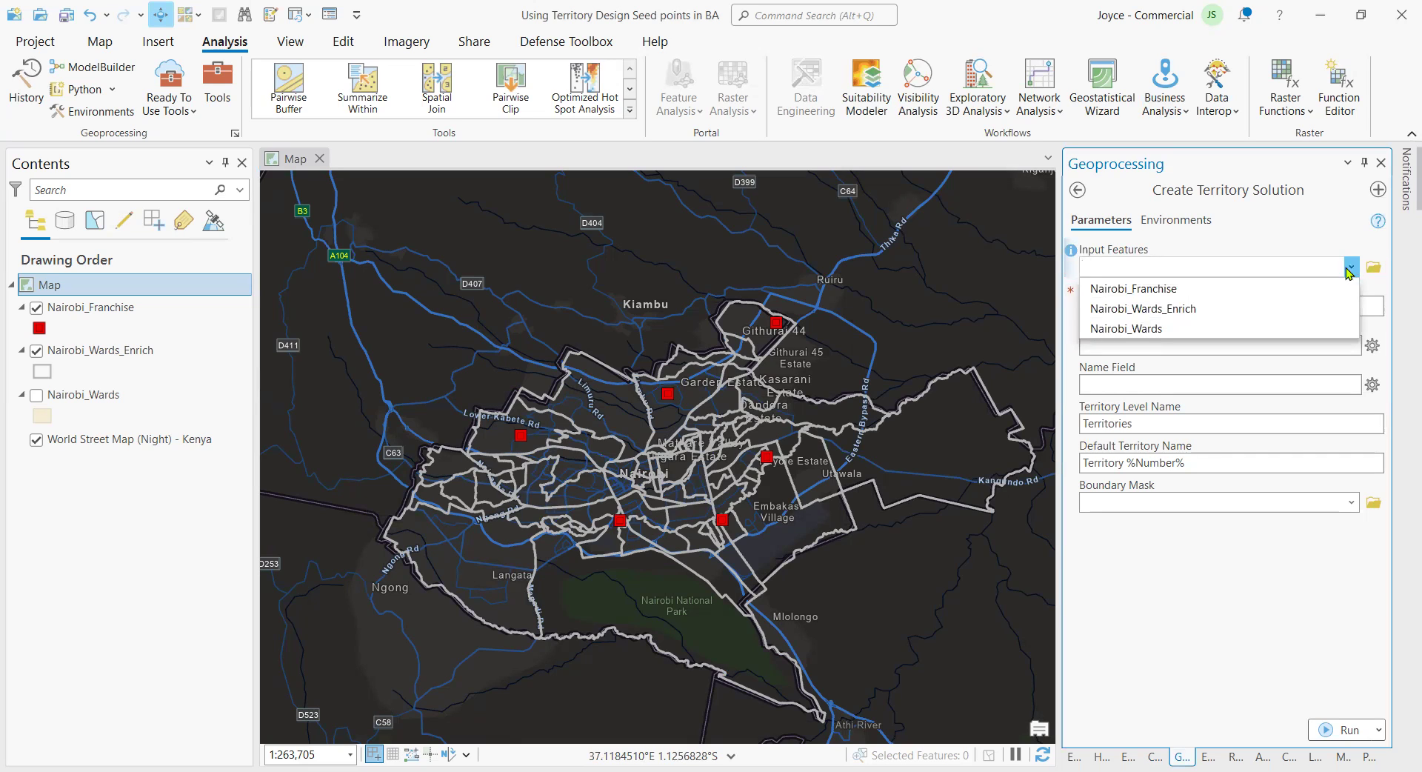
pyautogui.click(1197, 310)
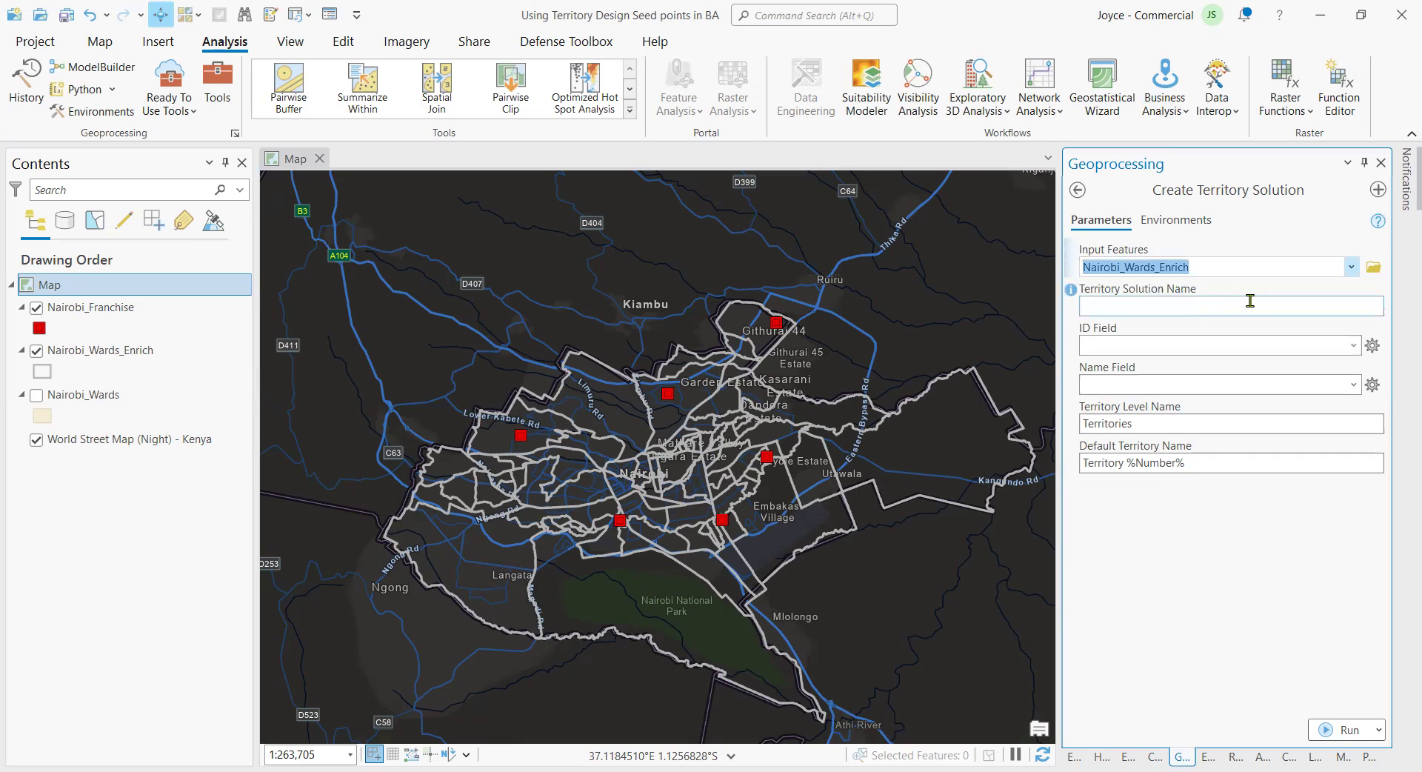
# Name the territory solution Nairobi Territories
pyautogui.click(1165, 308)
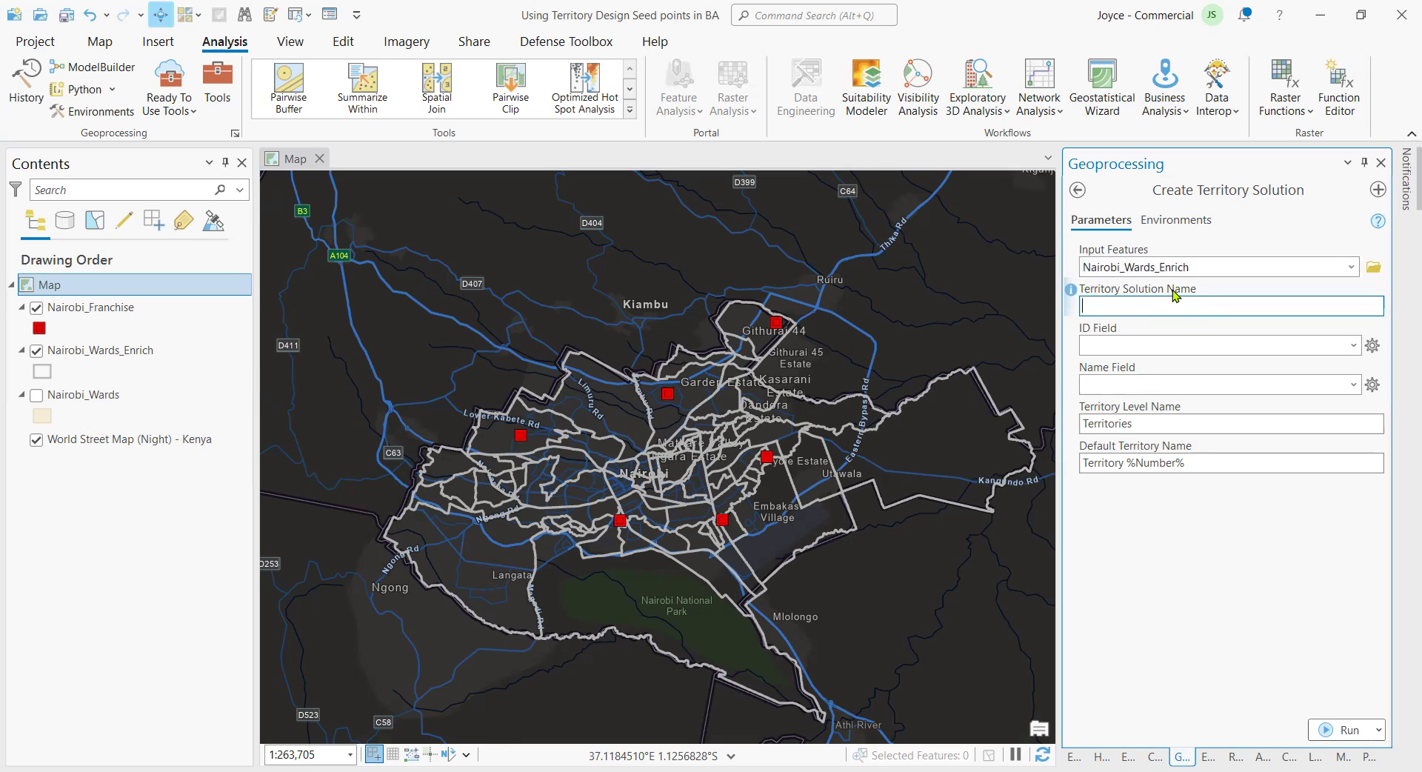
pyautogui.write('n')
pyautogui.press('BackSpace')
pyautogui.write('nairobi')
pyautogui.press('BackSpace')
pyautogui.press('BackSpace')
pyautogui.press('BackSpace')
pyautogui.press('BackSpace')
pyautogui.press('BackSpace')
pyautogui.press('BackSpace')
pyautogui.press('BackSpace')
pyautogui.write('Nairobi Territories')
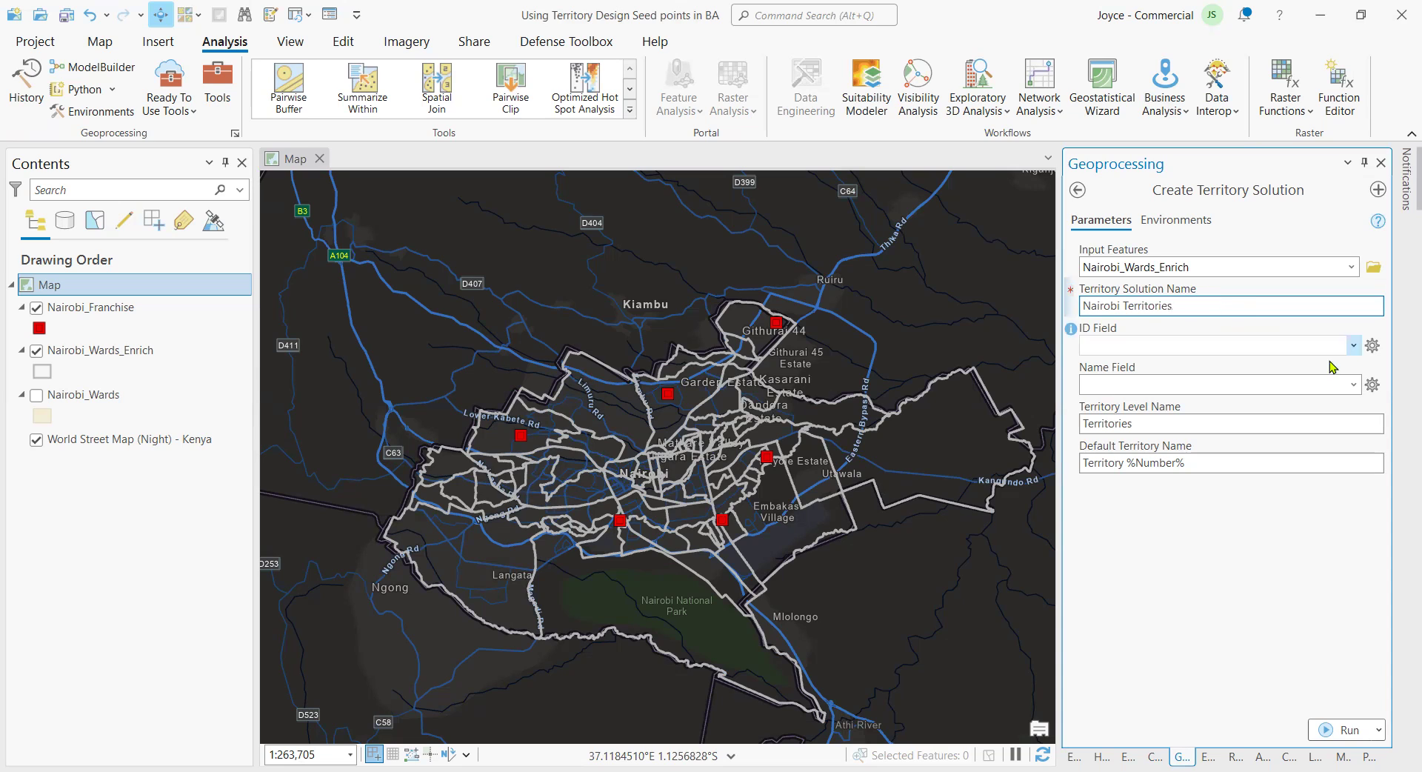
# Set the solution's ID field to ID and its name field to Name, and create the territory solution
pyautogui.click(1350, 347)
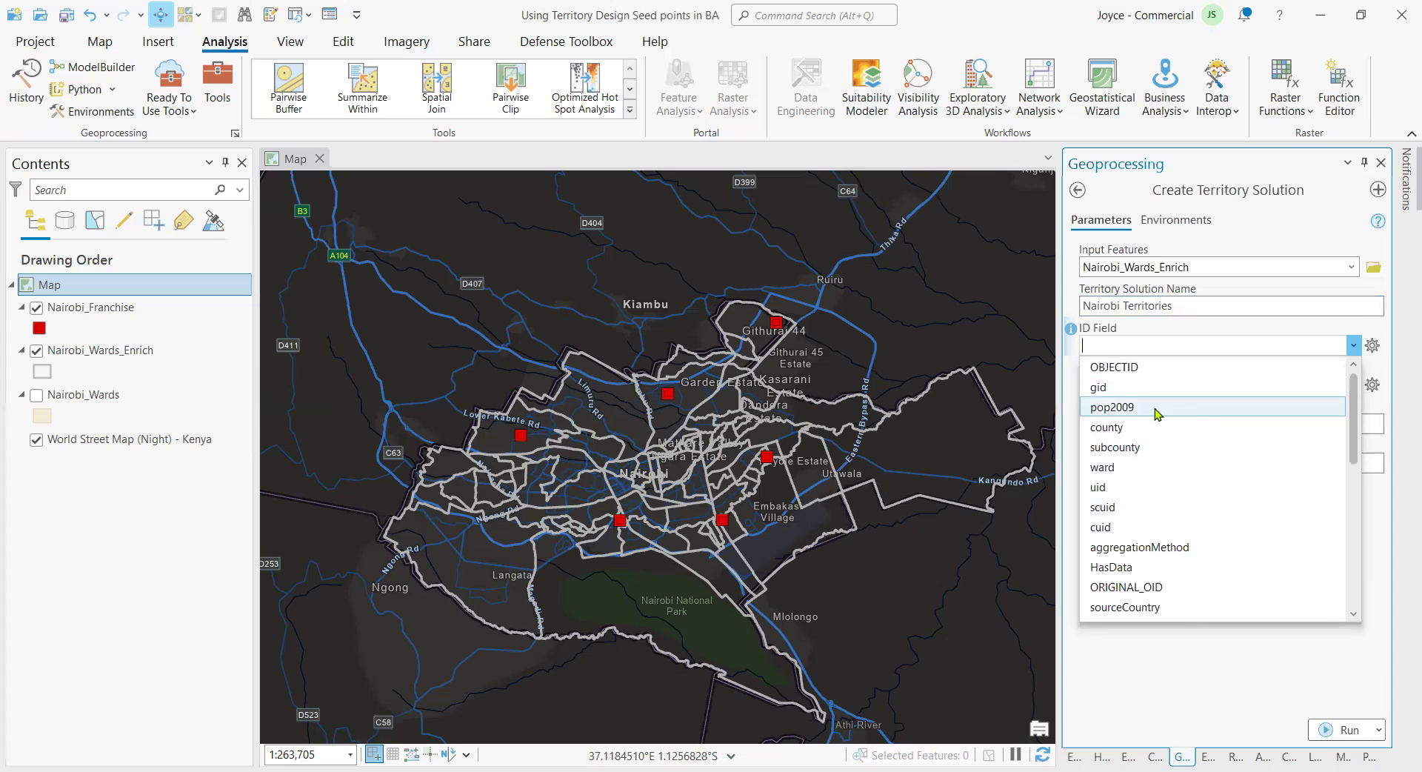
pyautogui.scroll(-4, 1165, 430)
pyautogui.scroll(-3, 1165, 430)
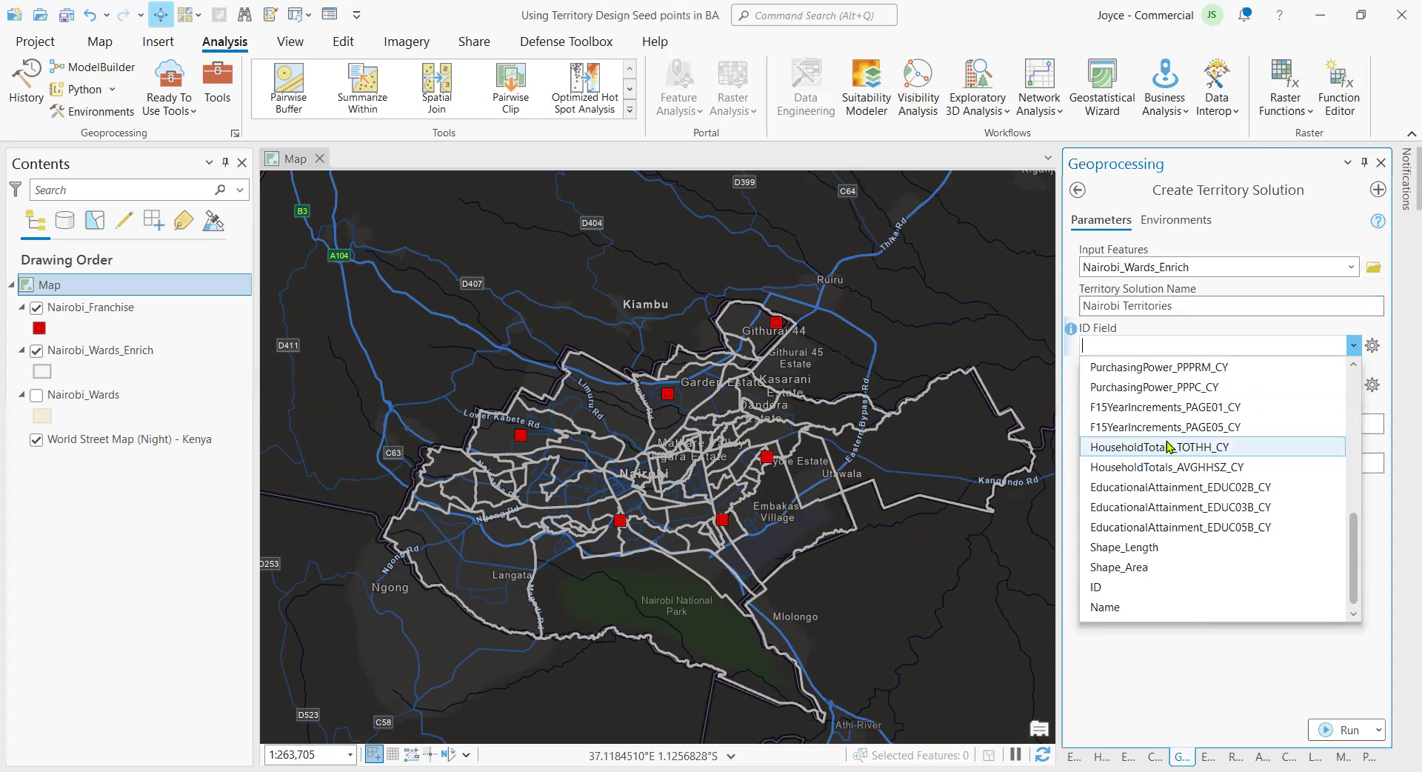
pyautogui.click(1110, 585)
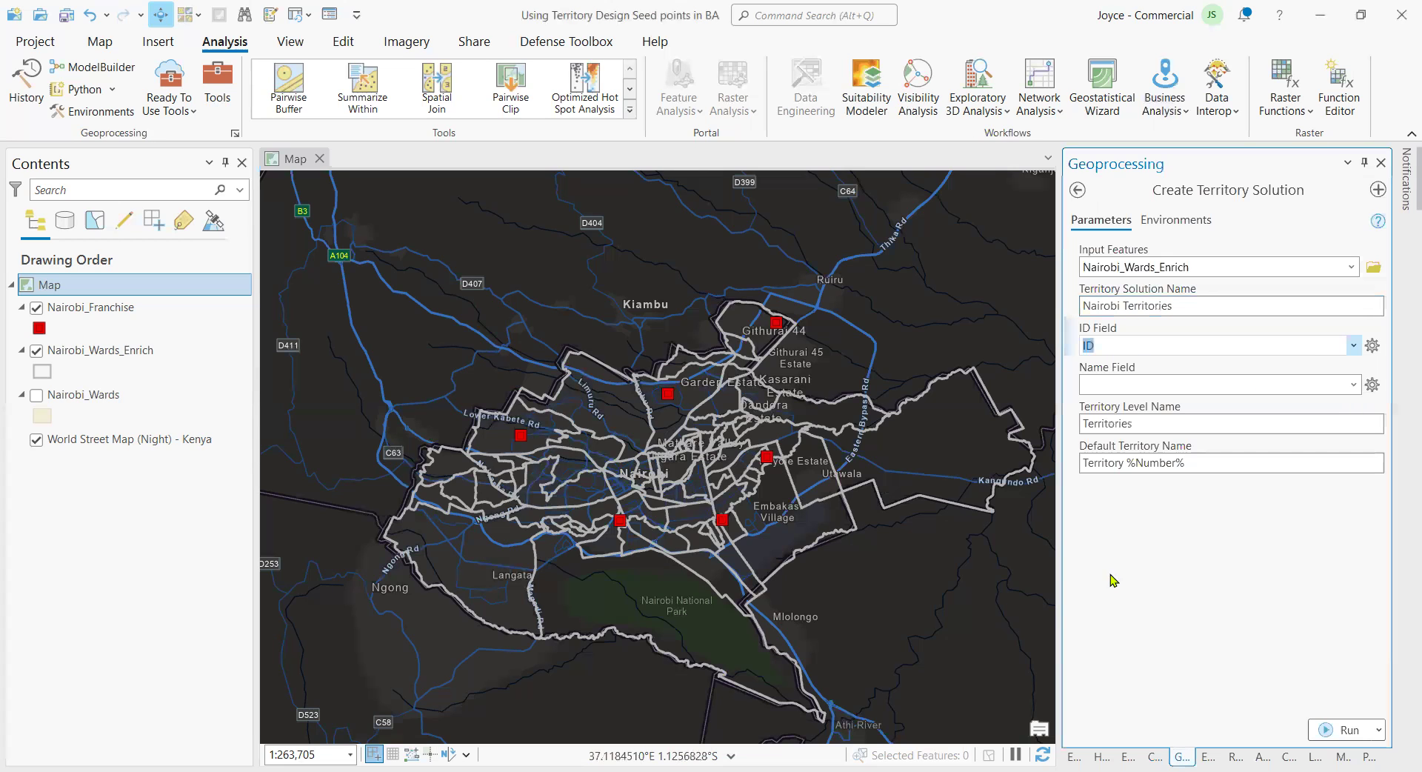
pyautogui.click(1353, 385)
pyautogui.scroll(-7, 1209, 539)
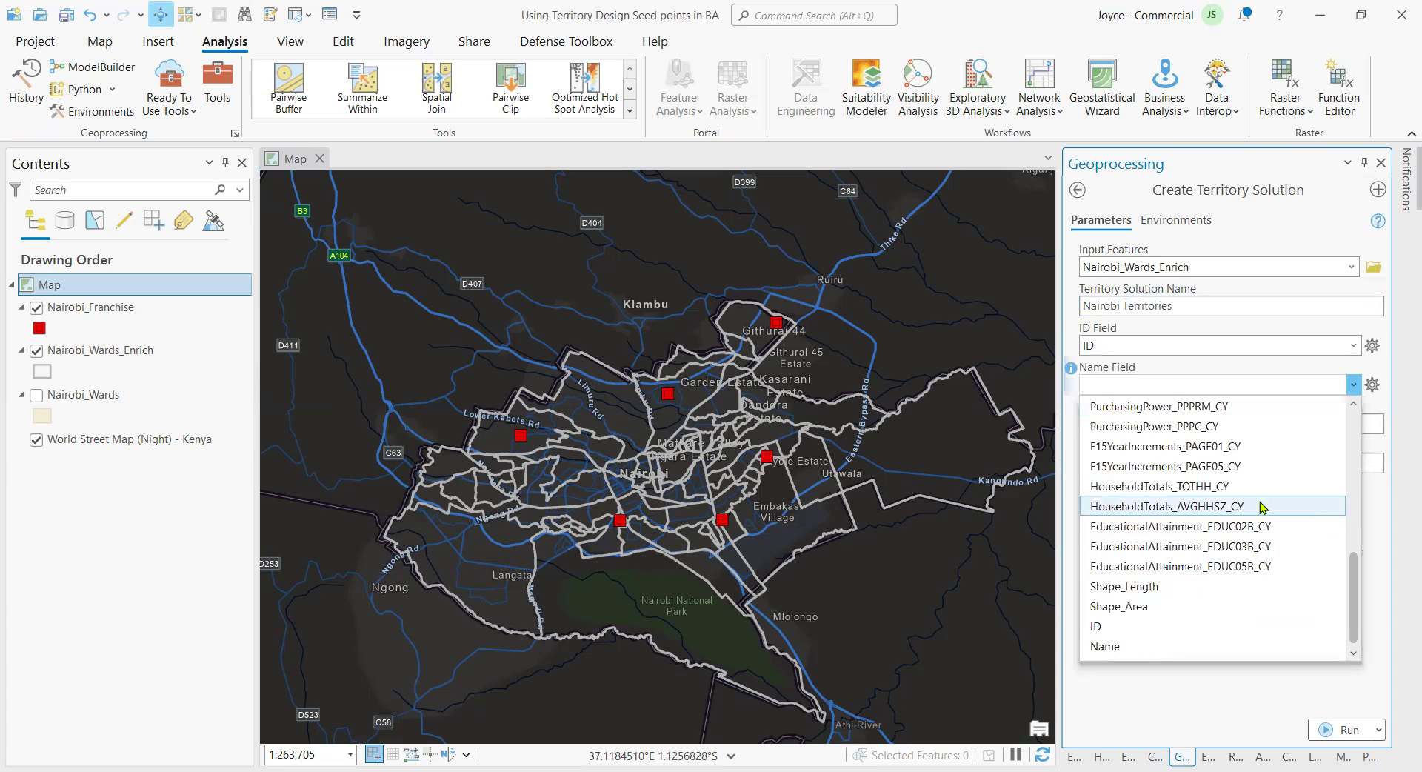
pyautogui.click(1111, 646)
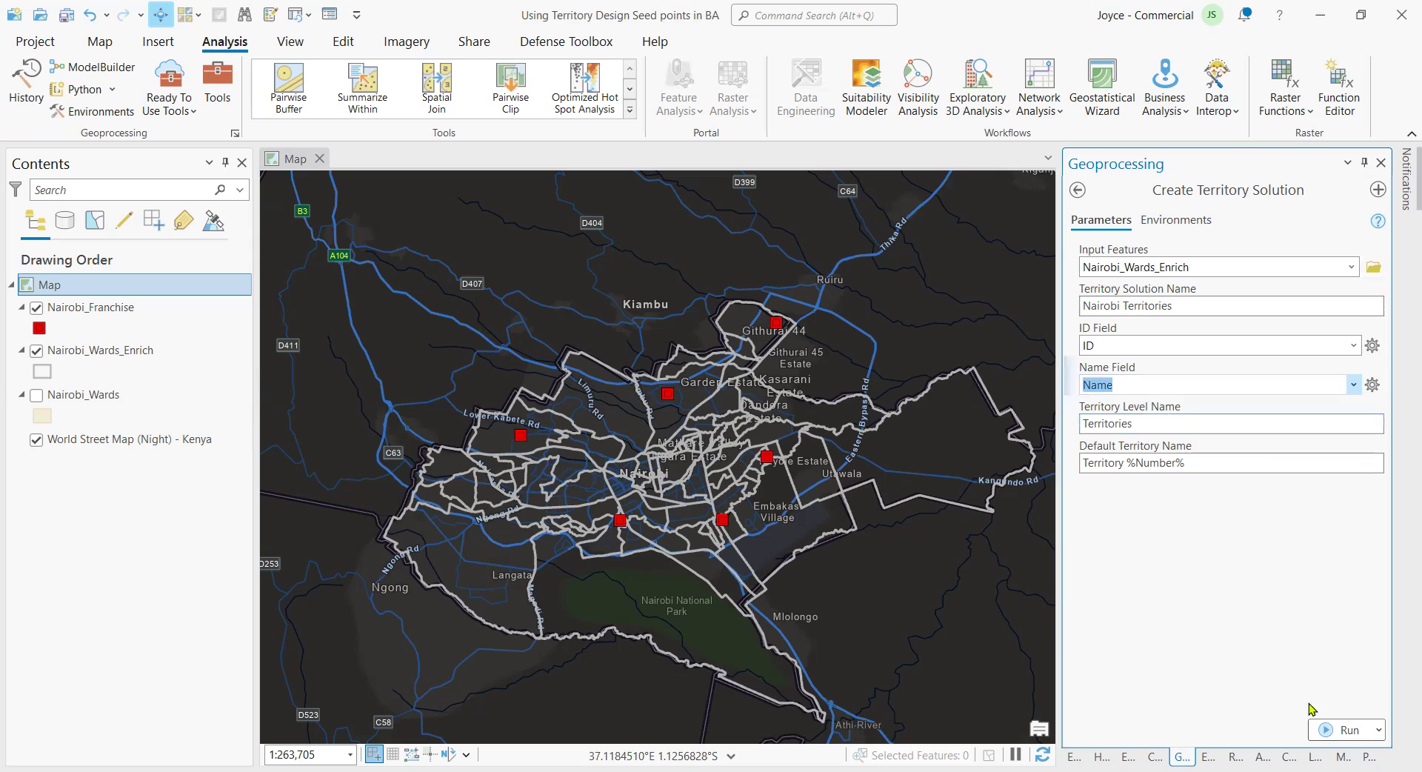
pyautogui.click(1331, 732)
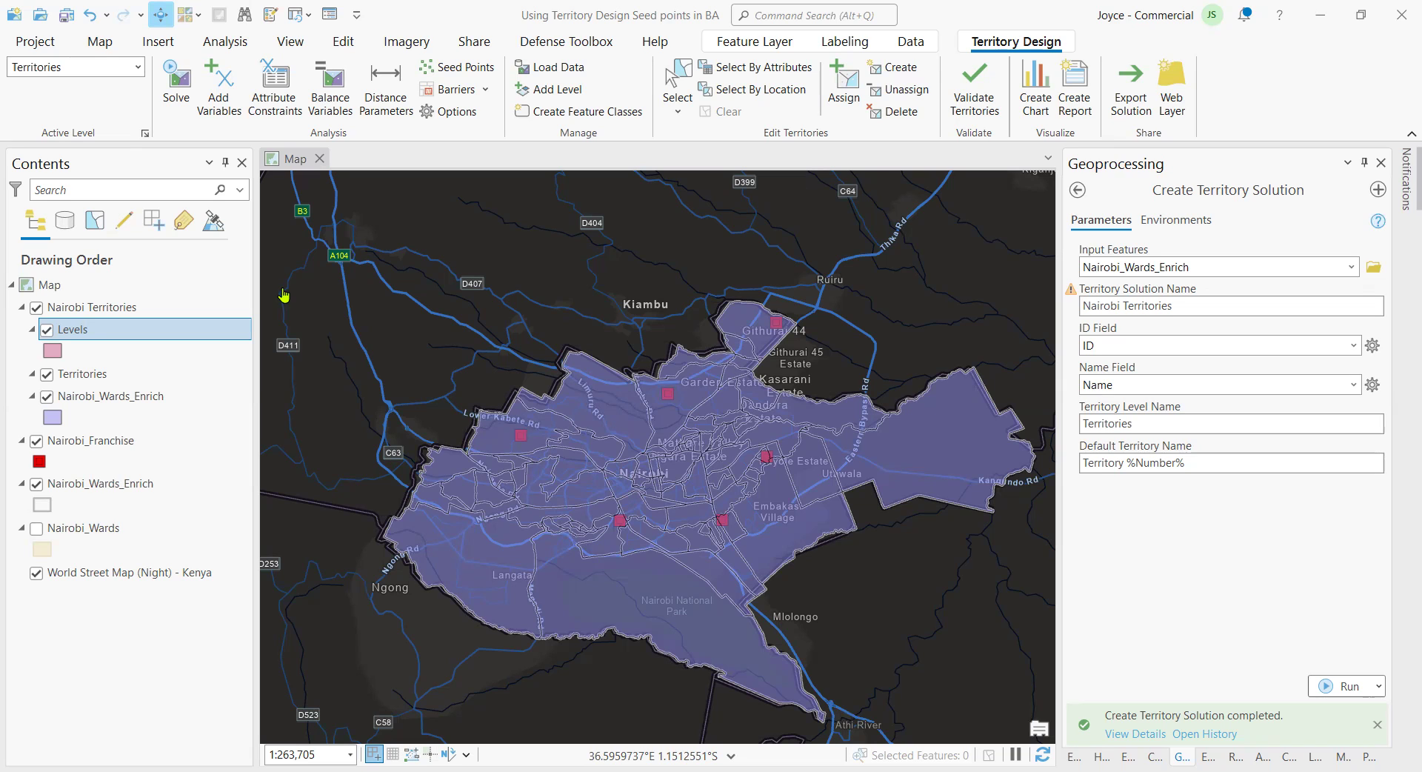
# Solve the Nairobi Territories solution with the user-defined method and 5 territories
pyautogui.click(177, 94)
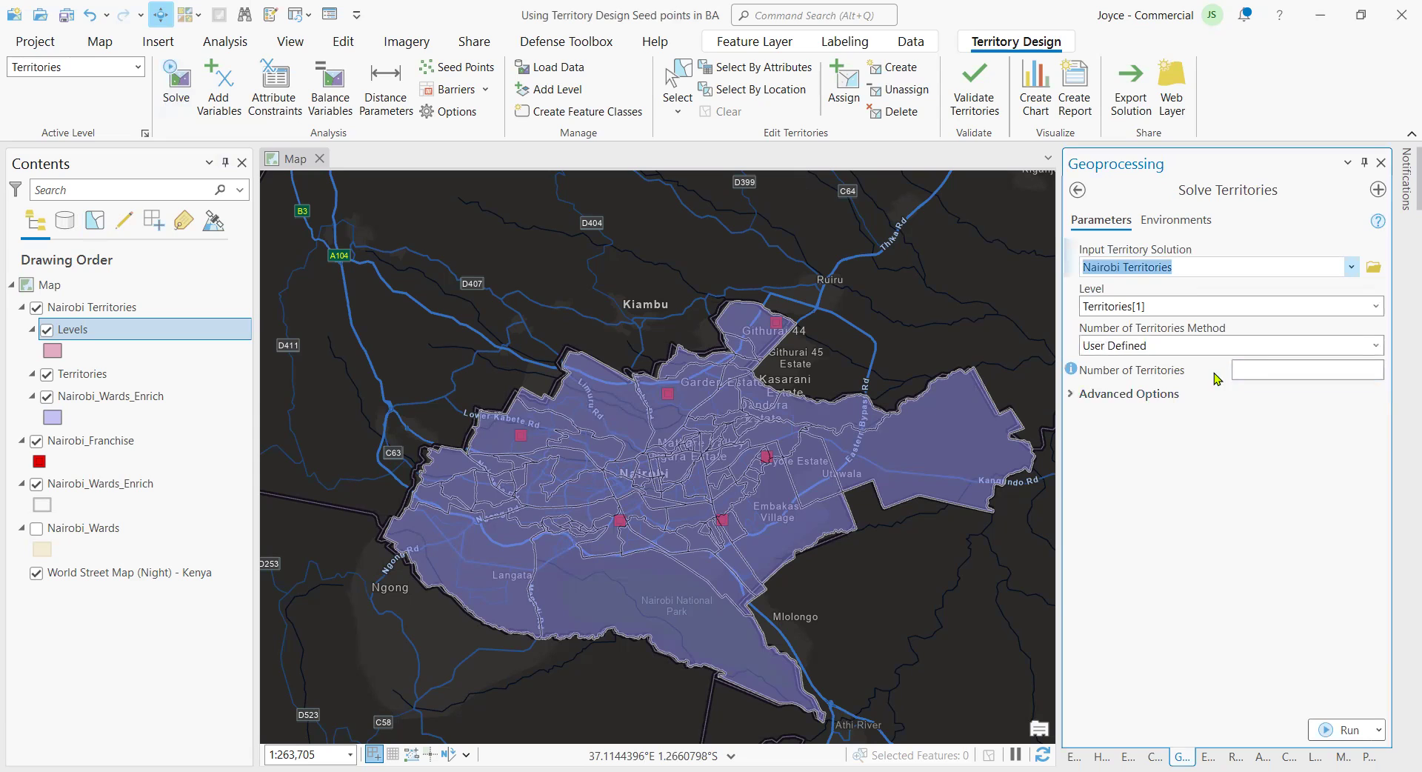
pyautogui.click(1266, 369)
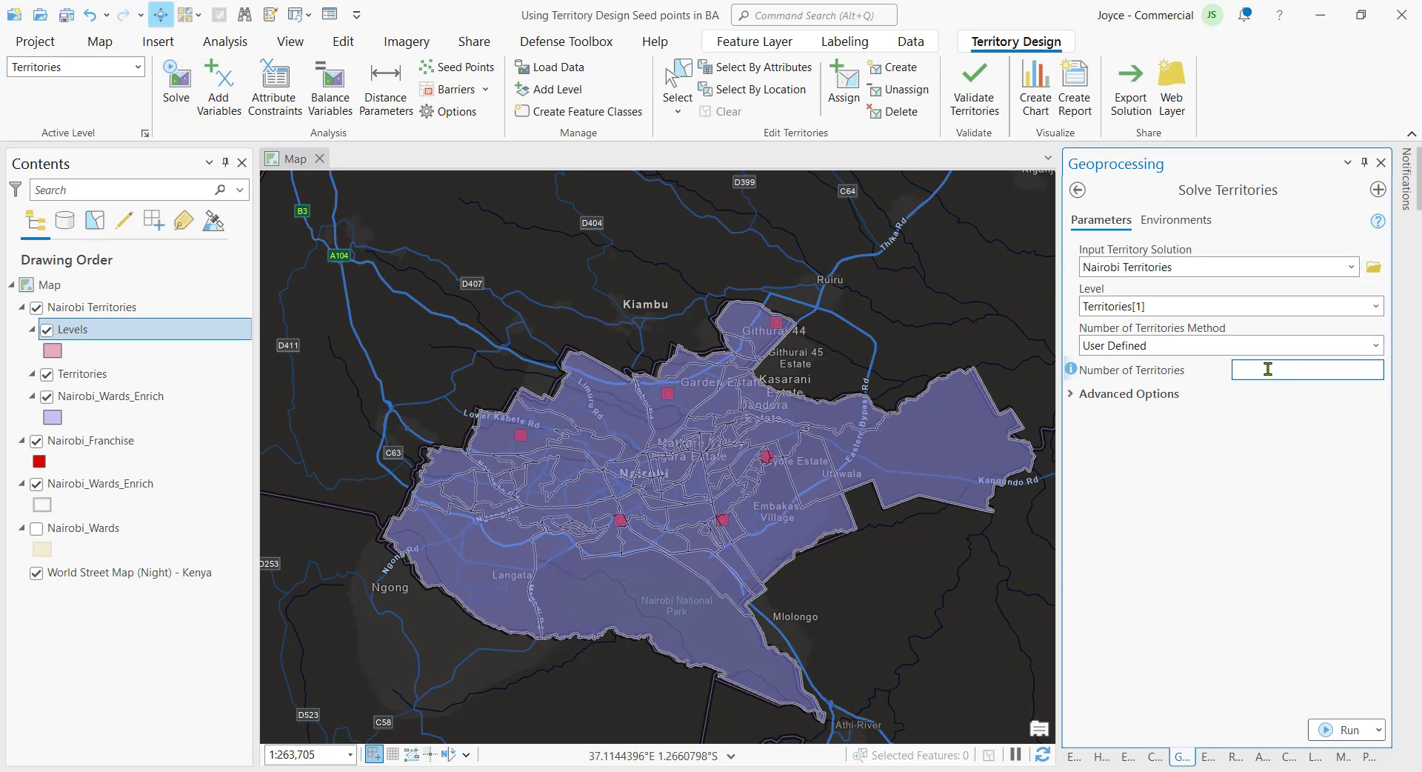
pyautogui.write('5')
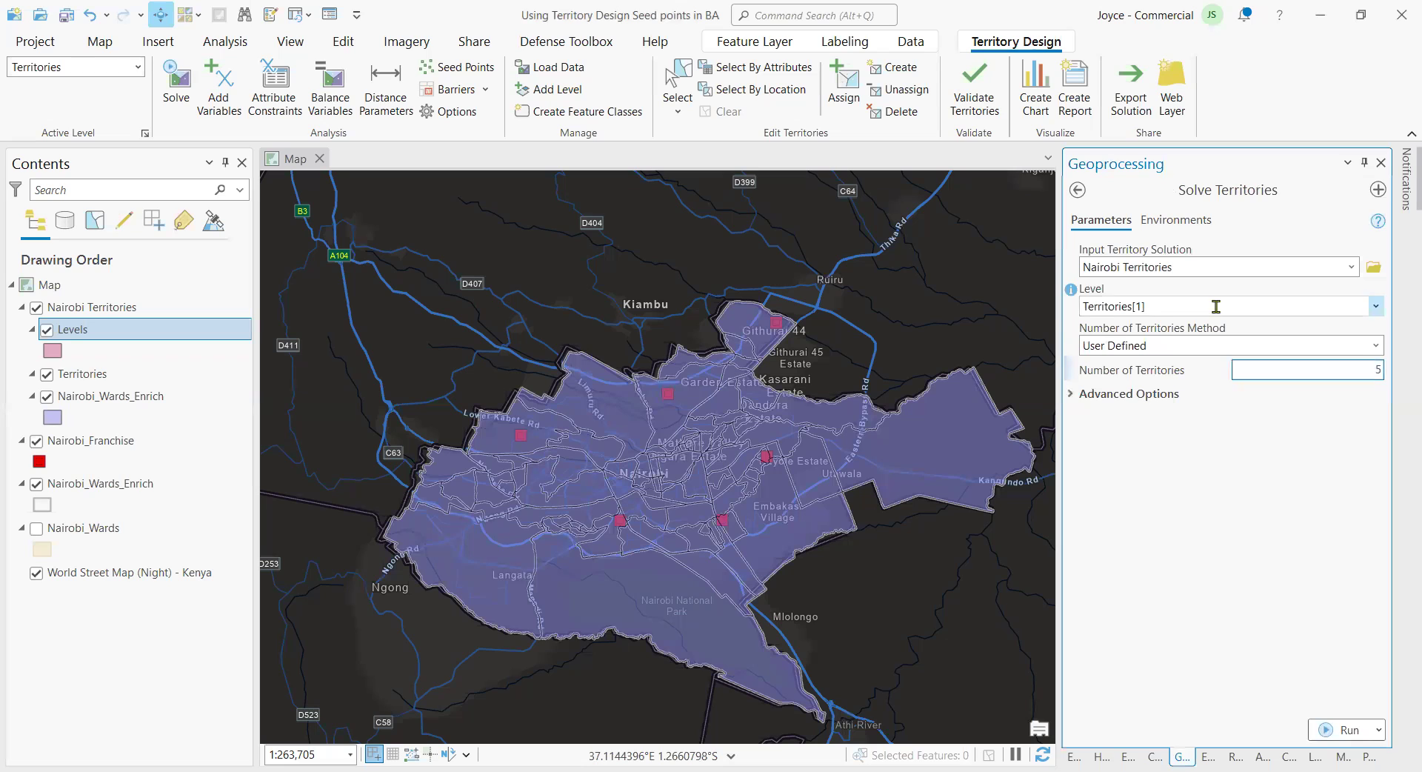
pyautogui.click(1378, 346)
pyautogui.click(1333, 366)
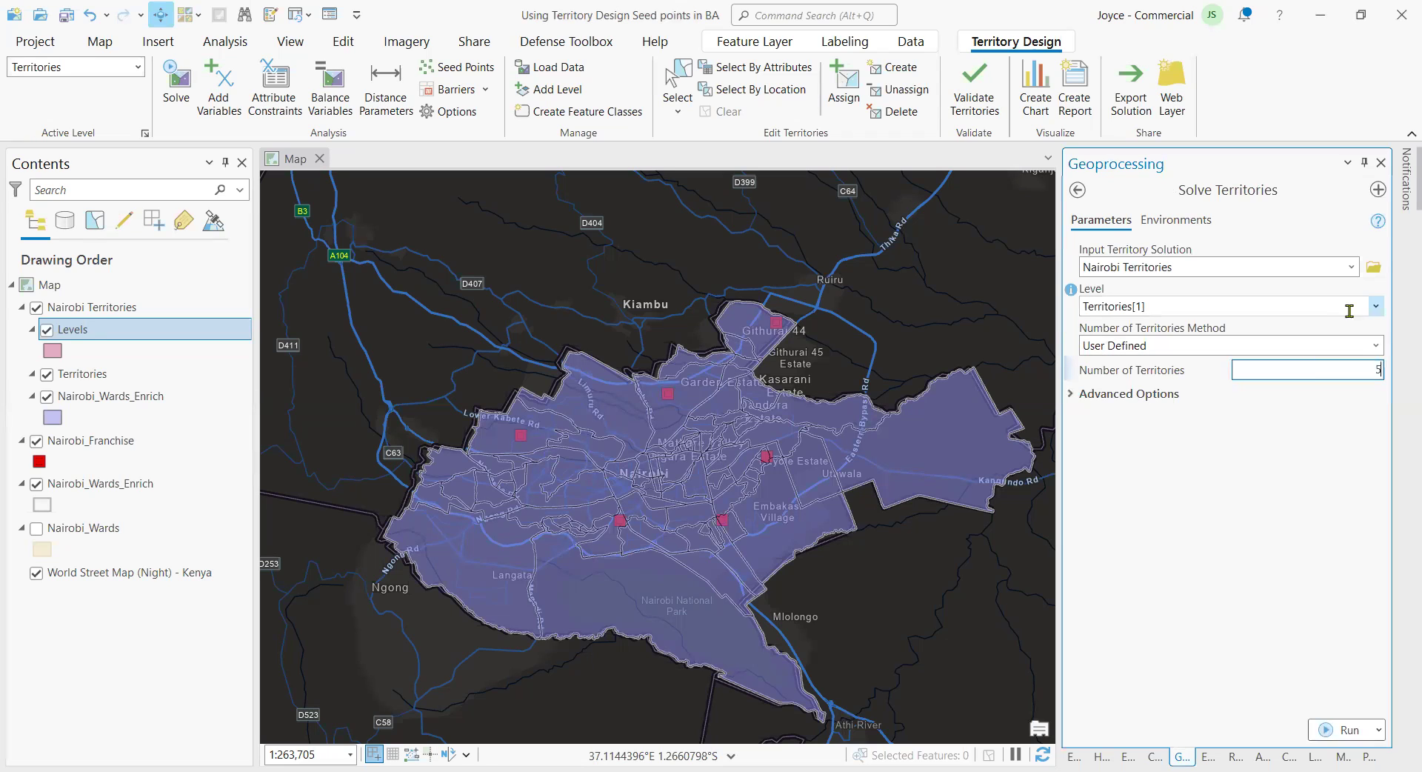
pyautogui.click(322, 670)
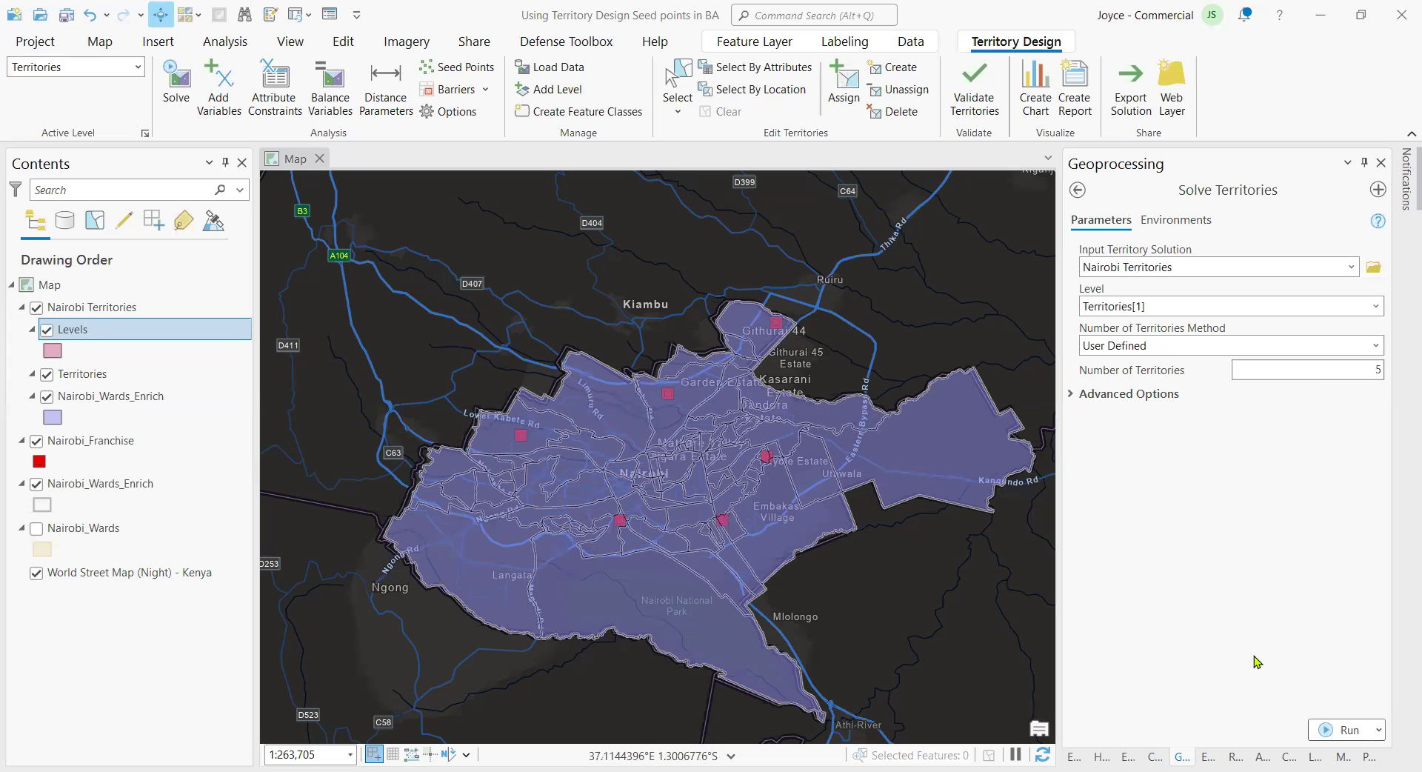
pyautogui.click(1331, 728)
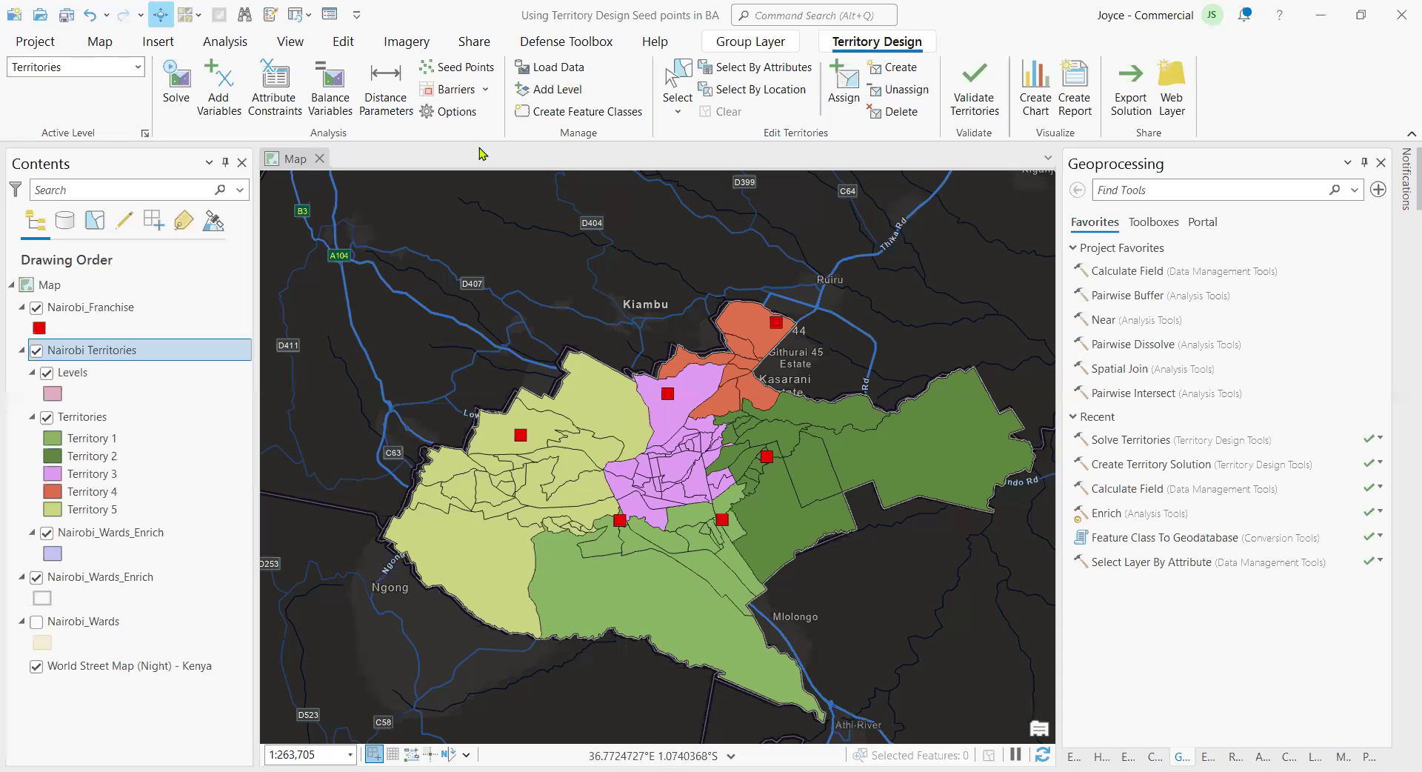
# Create the TERRITORY_CENTERS feature class for the Territories level of the Nairobi Territories solution
pyautogui.click(554, 111)
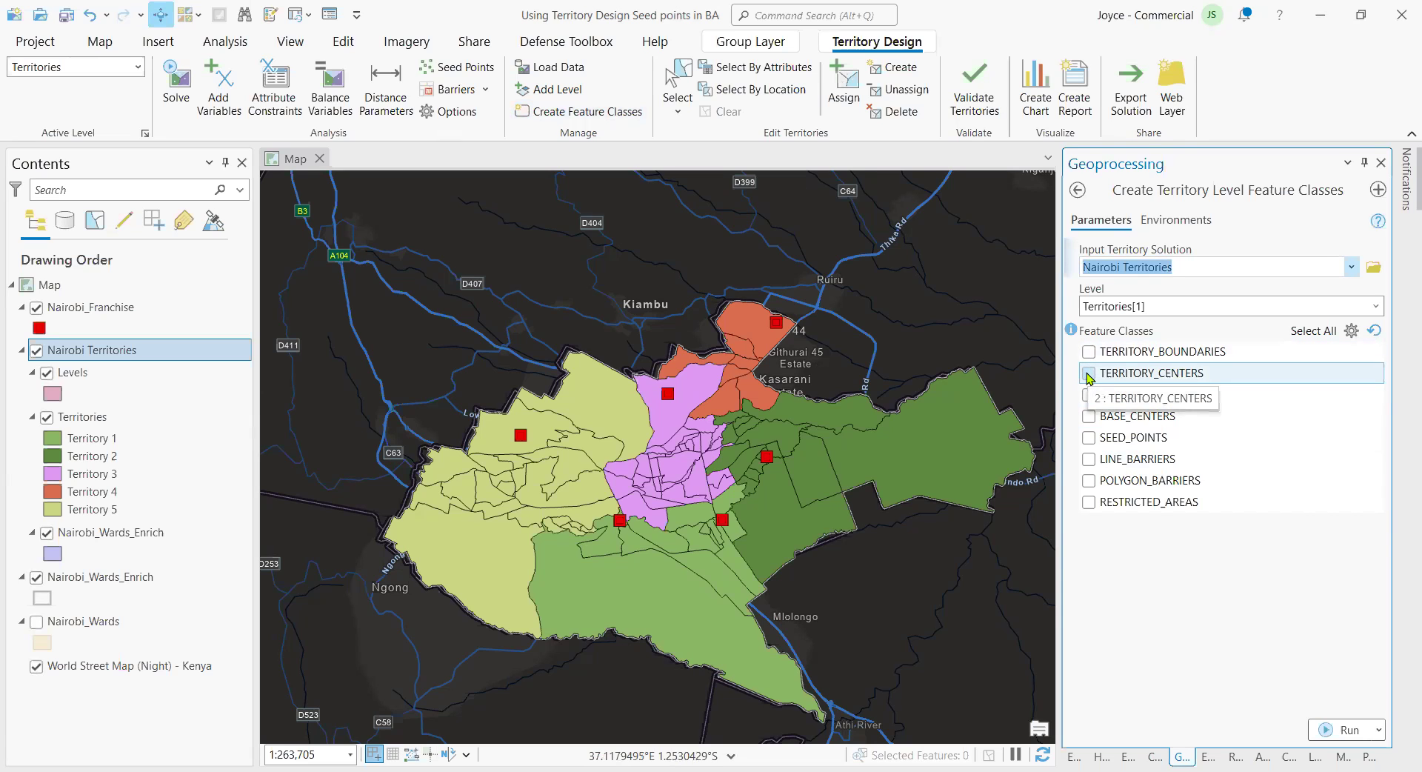
pyautogui.click(1088, 375)
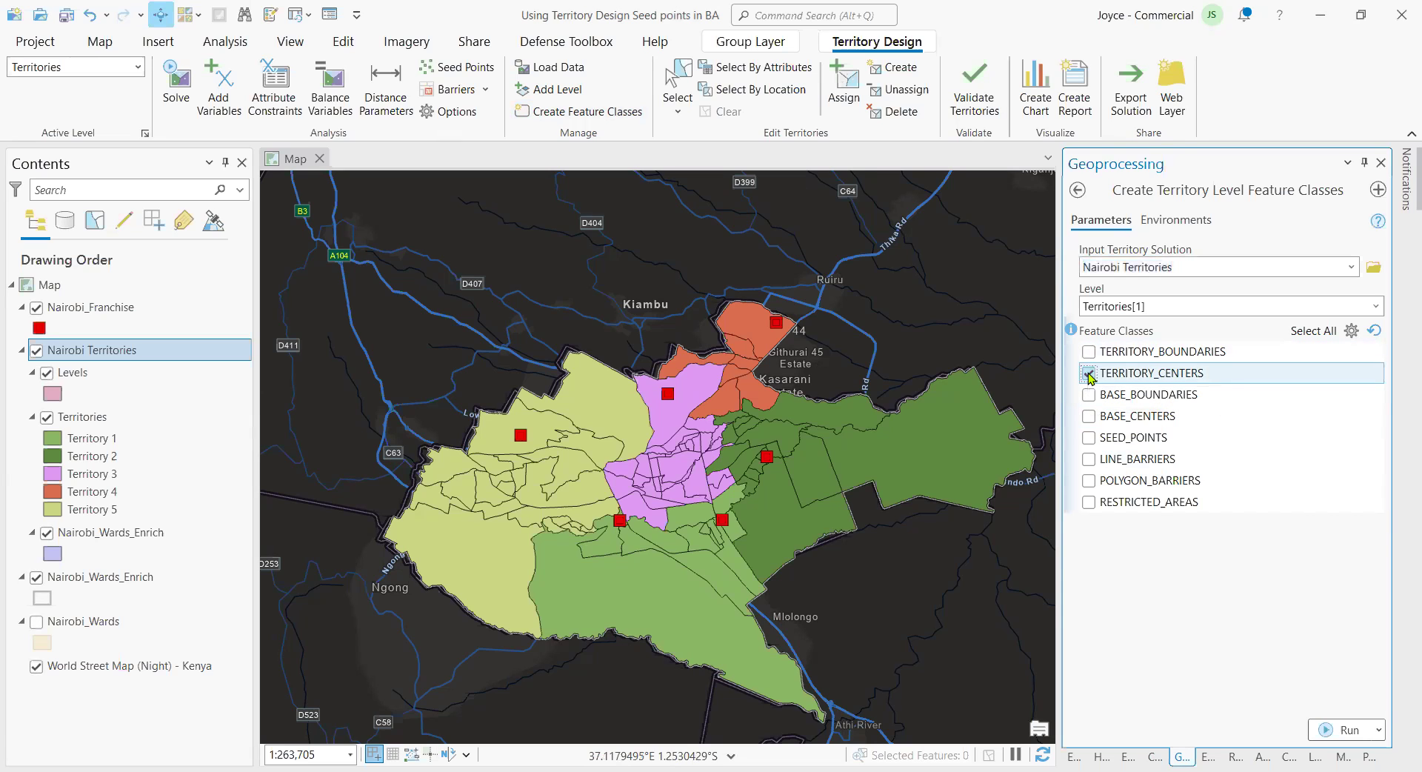
pyautogui.click(735, 674)
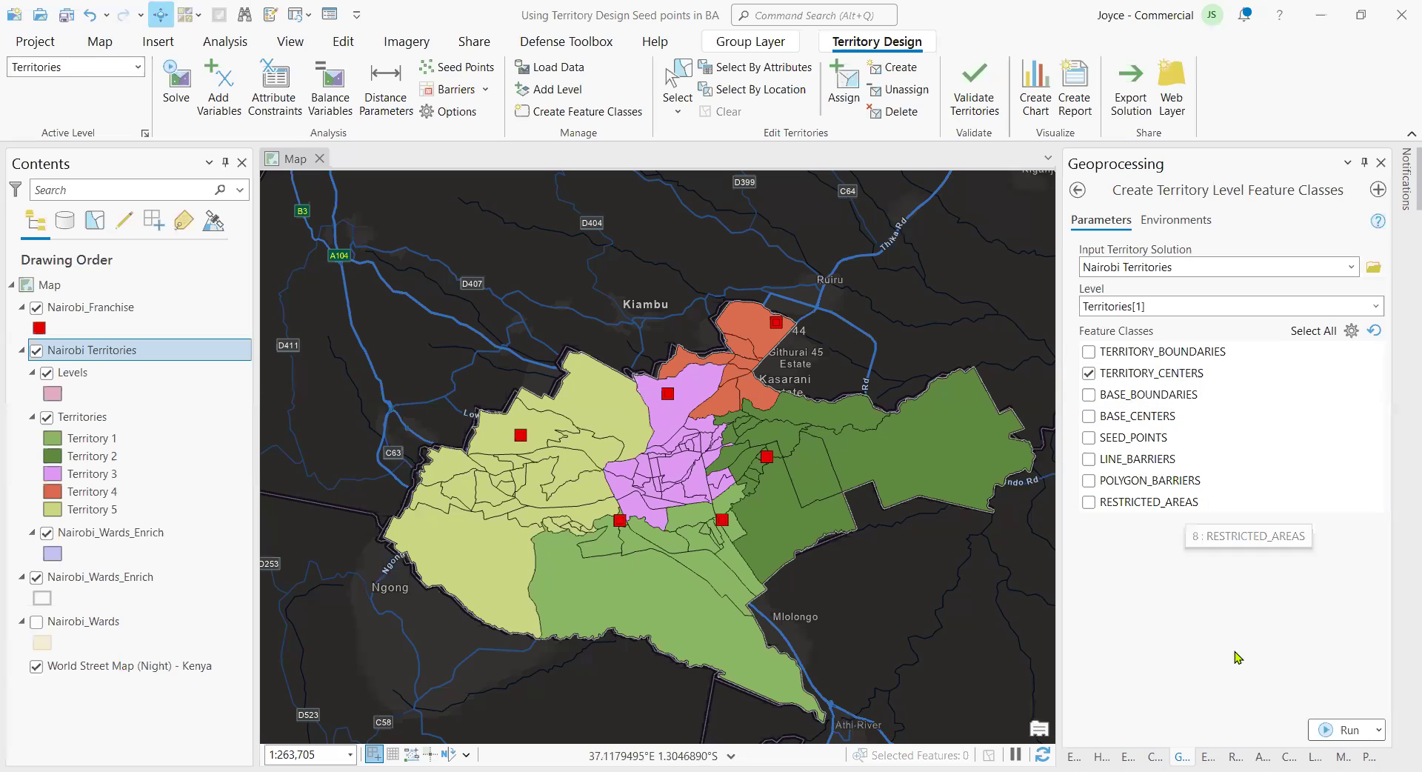
pyautogui.click(1333, 730)
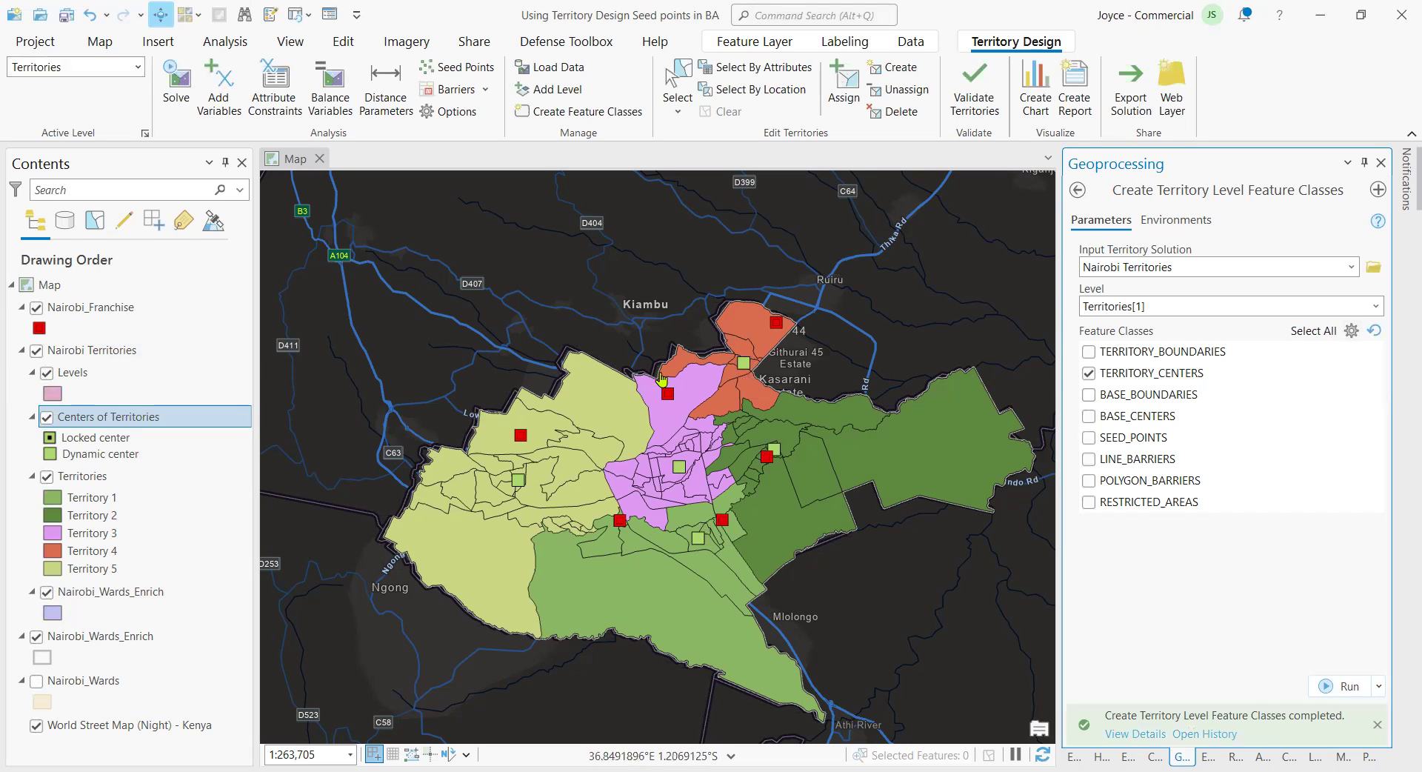
# Search the geoprocessing tools for "seed" and open the Add Territory Seed Points tool
pyautogui.click(36, 308)
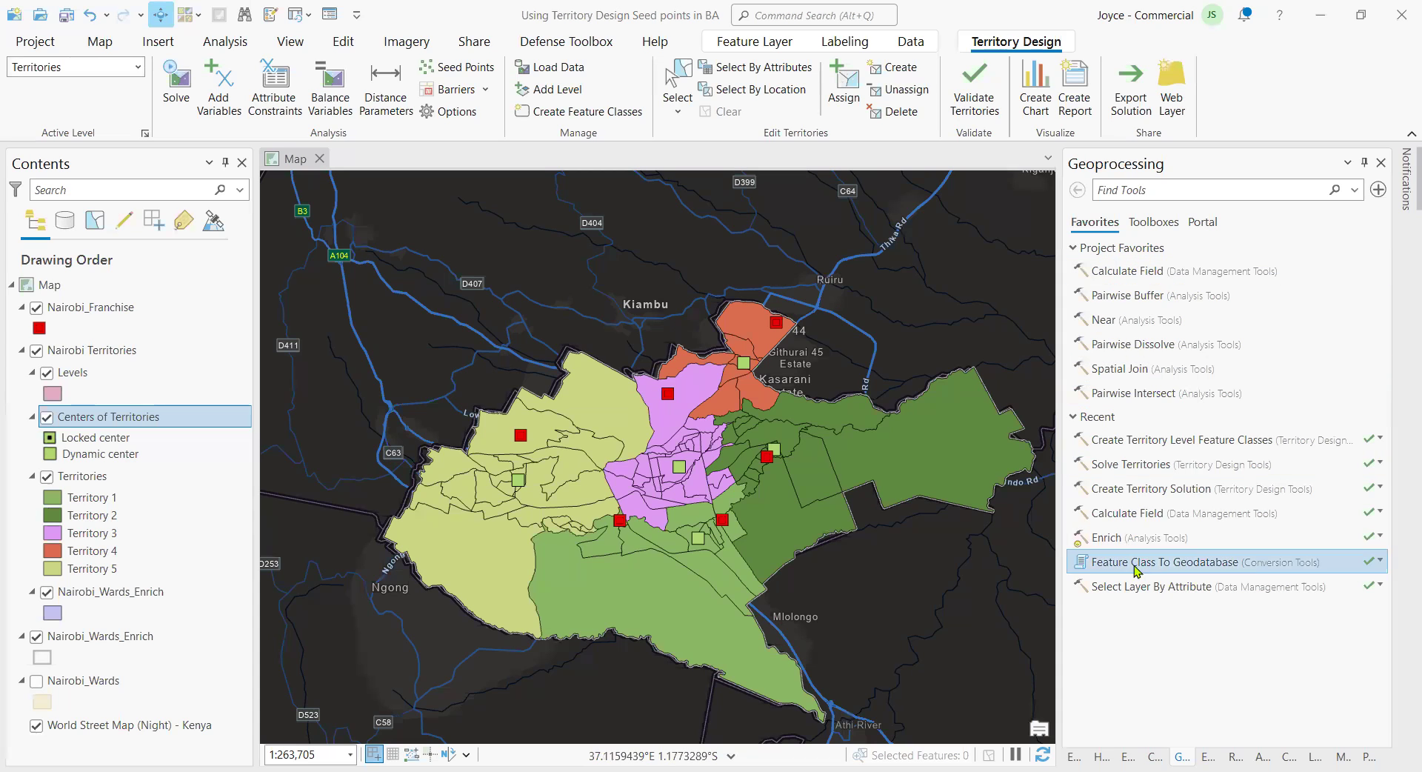
pyautogui.click(1141, 188)
pyautogui.write('se')
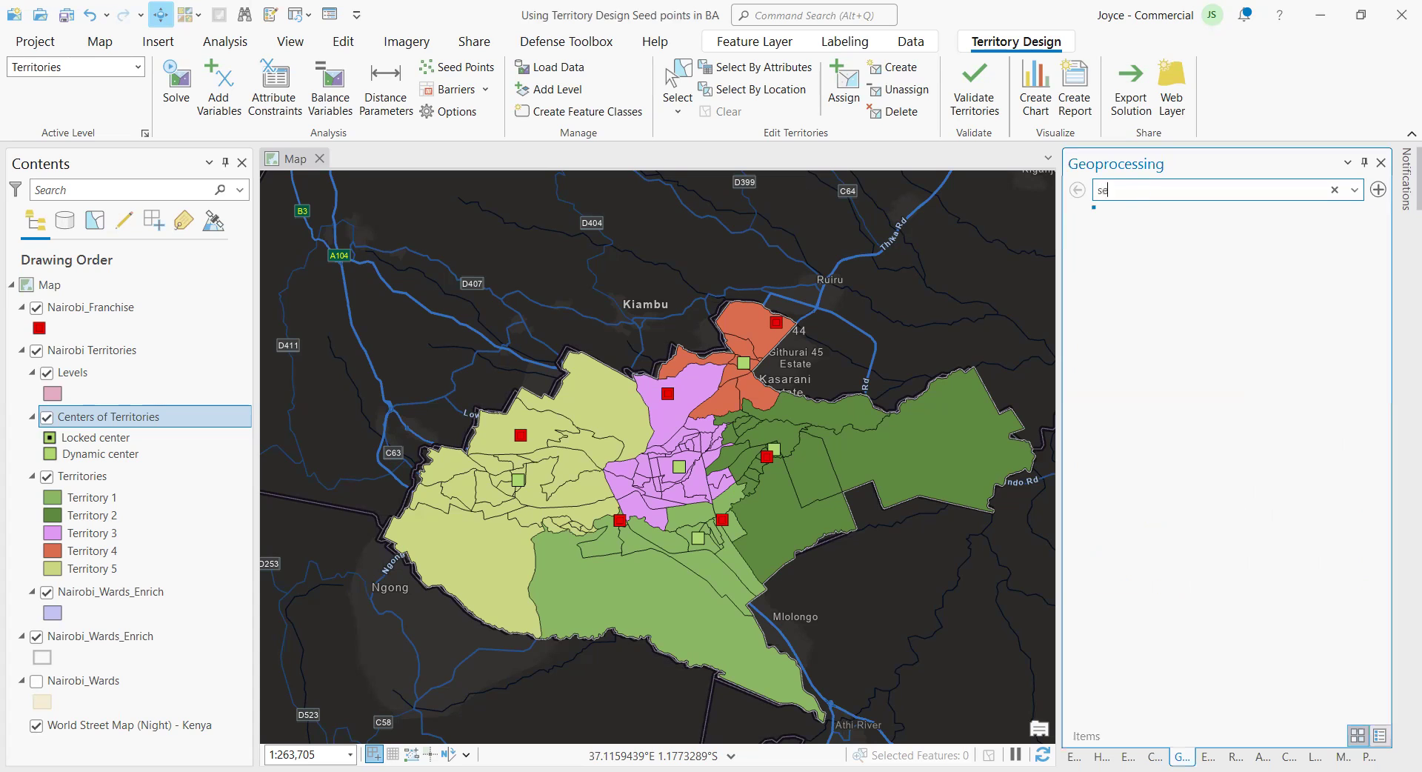
pyautogui.write('ed')
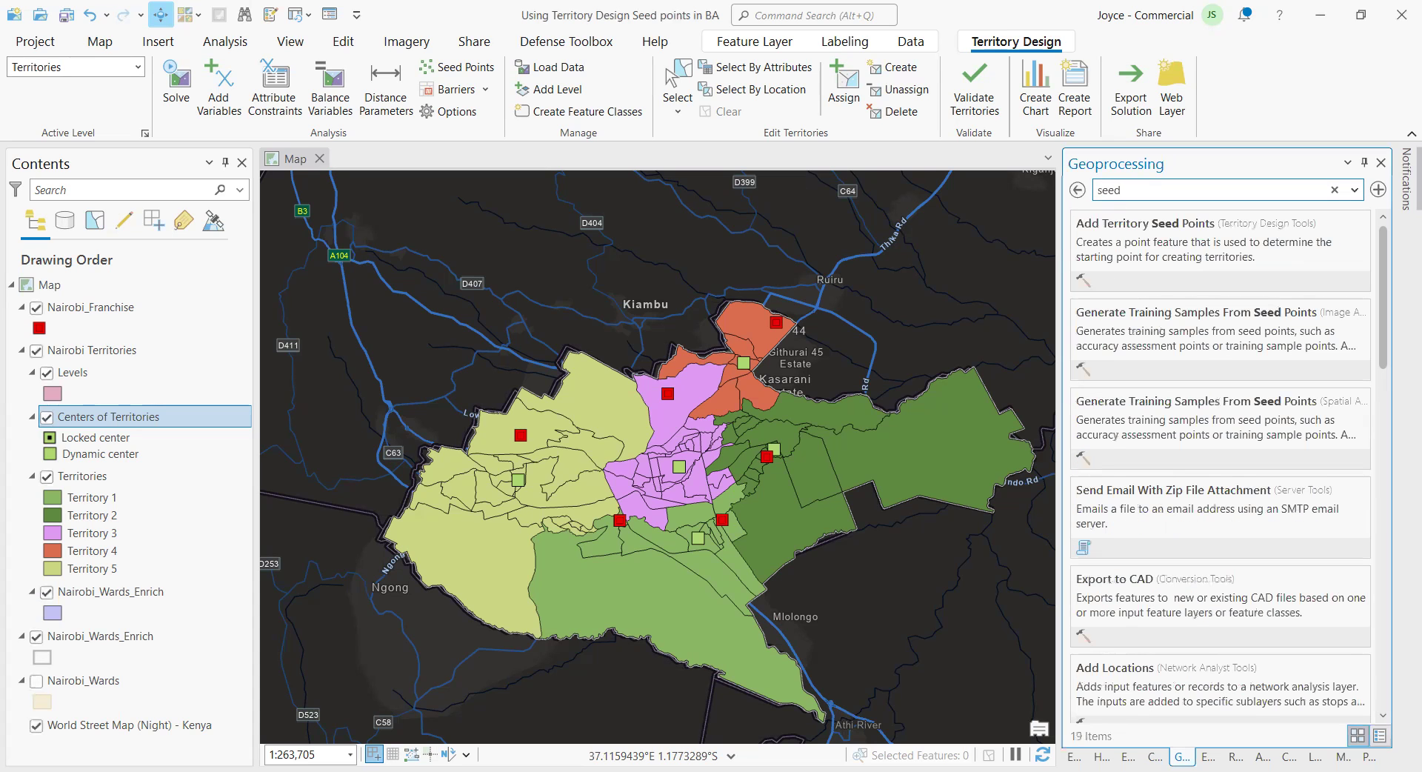
pyautogui.click(1135, 252)
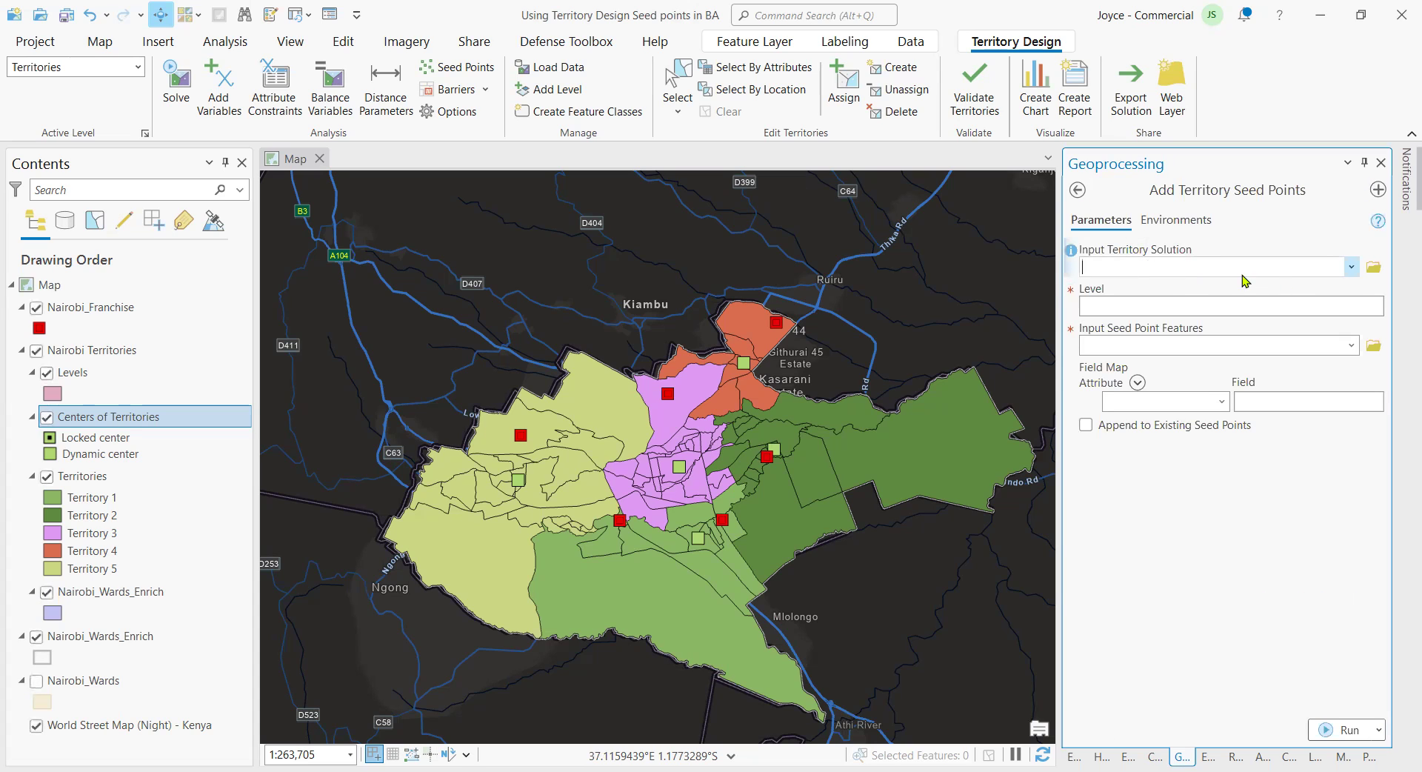
# Set the seed point tool's solution to Nairobi Territories, level to Territories[1] and seed point features to Nairobi_Franchise
pyautogui.click(1352, 268)
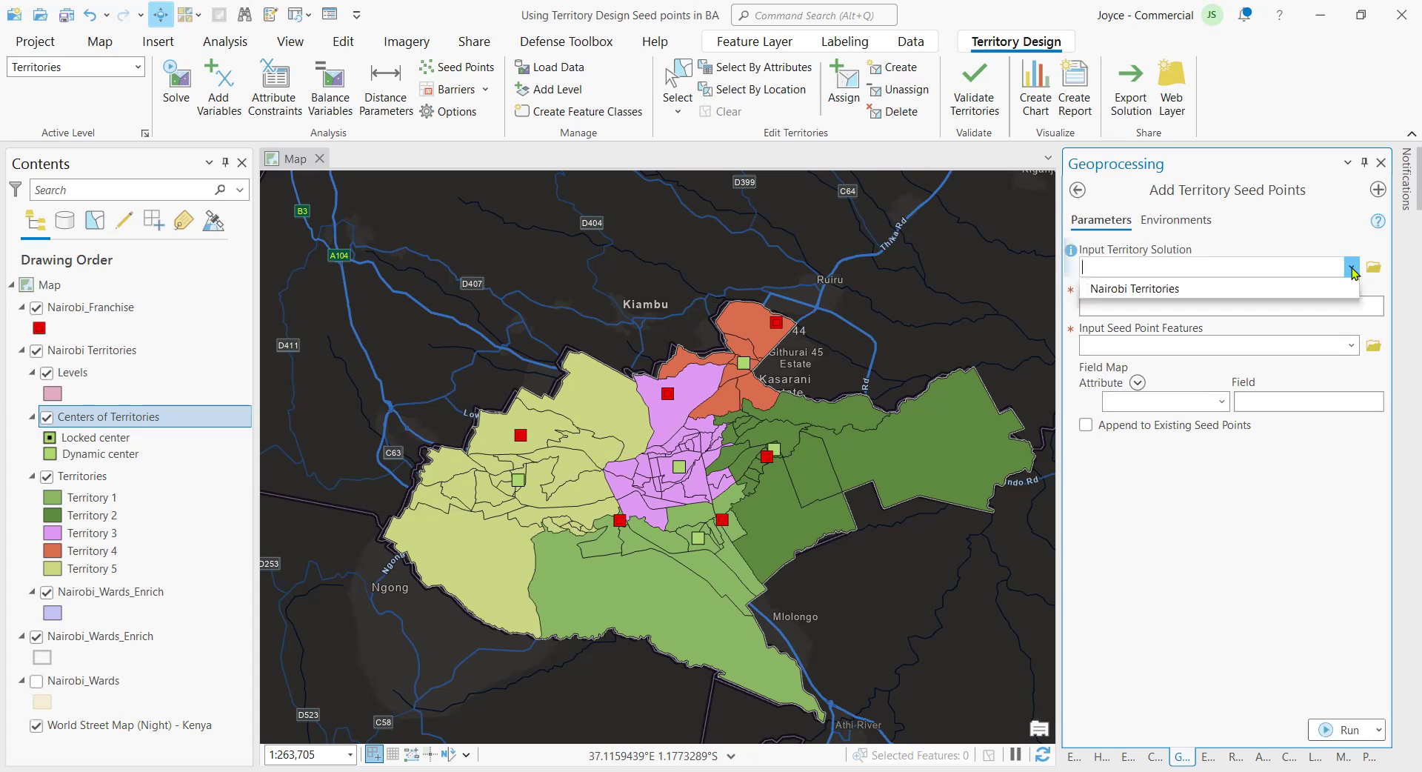
pyautogui.click(1241, 286)
pyautogui.click(1375, 306)
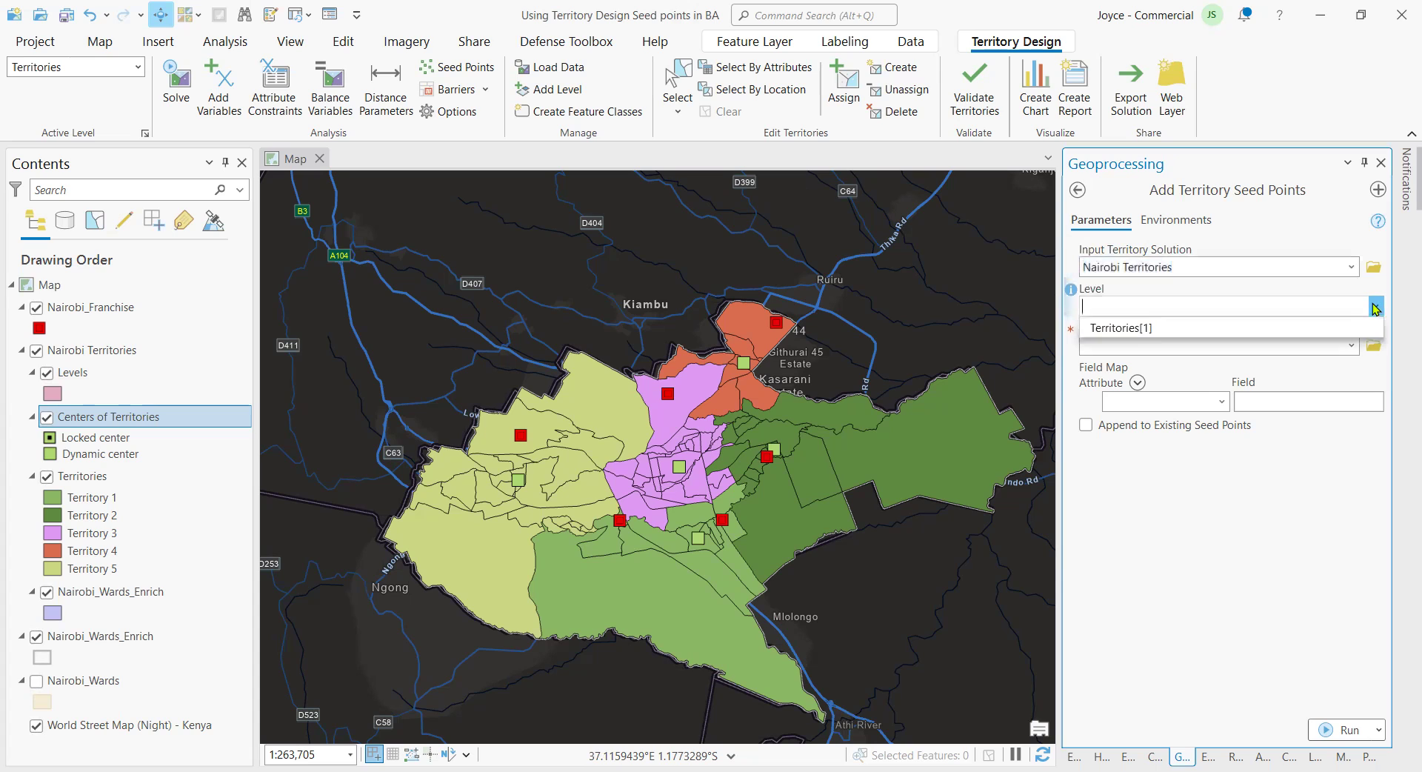
pyautogui.click(1125, 328)
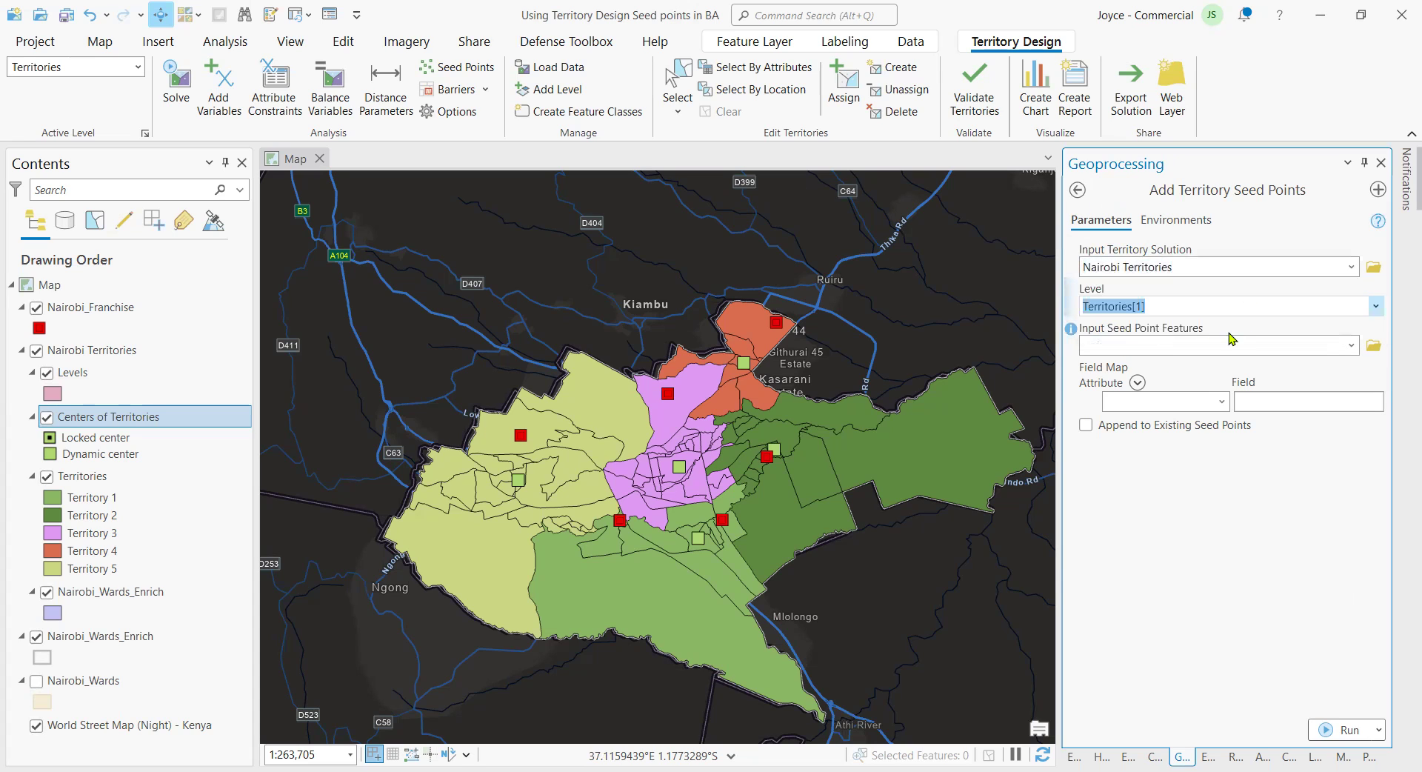
pyautogui.click(1351, 345)
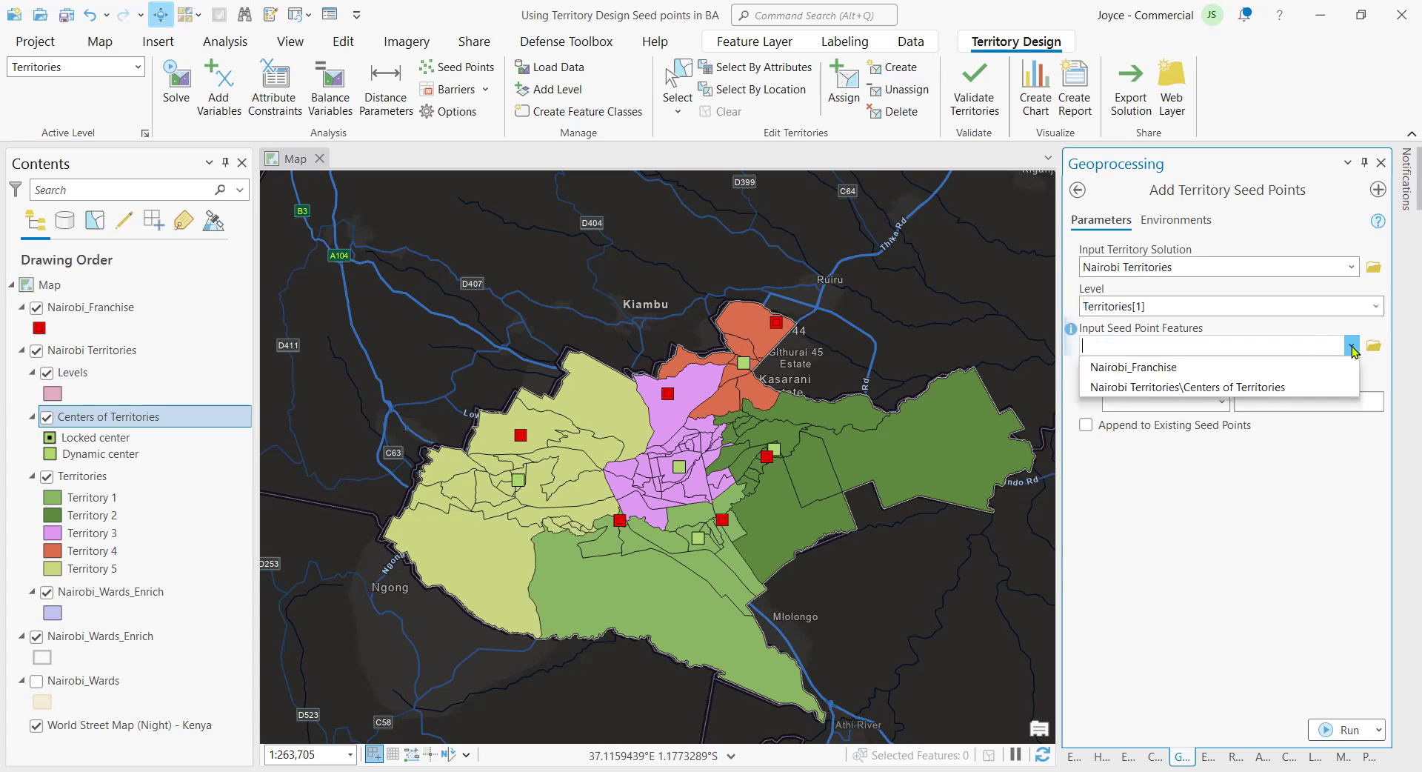
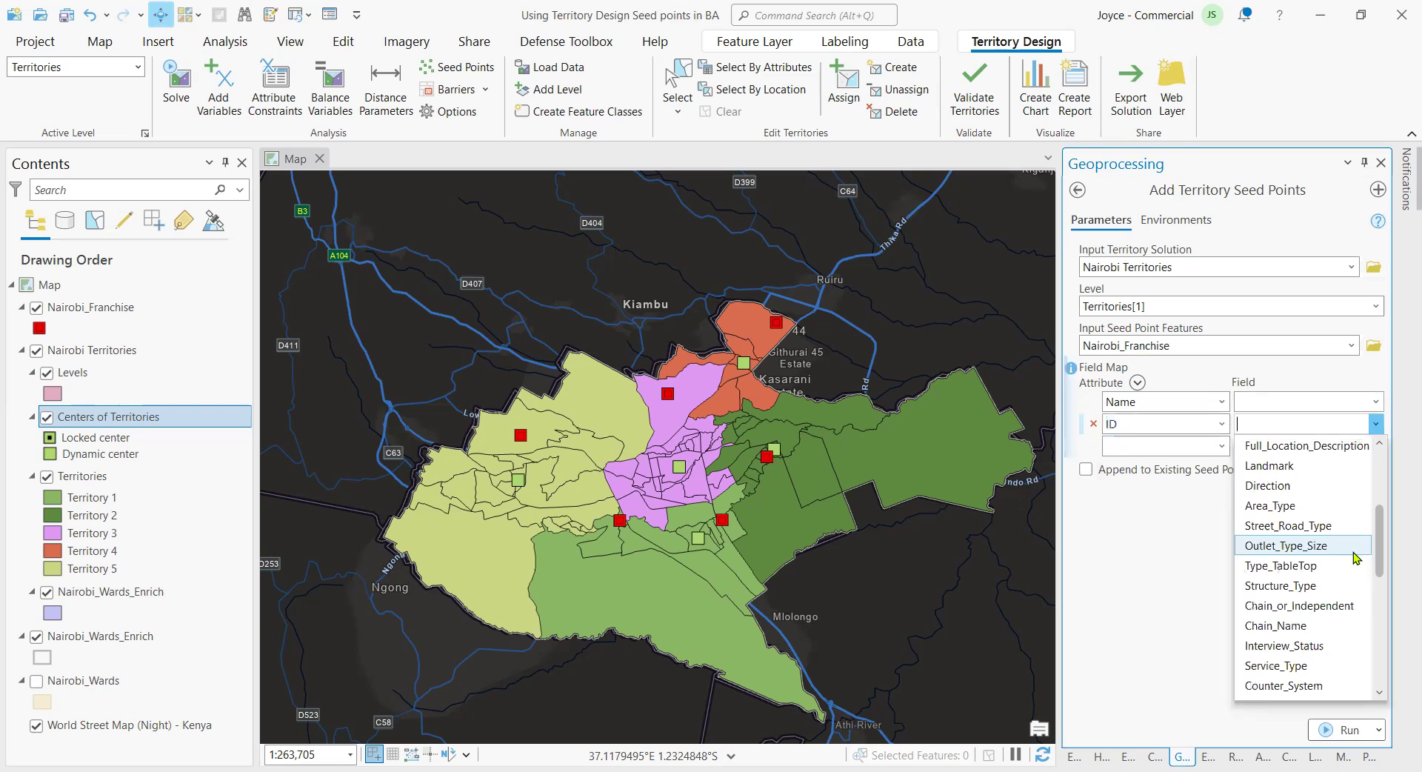
# Map the seed points' Name and ID attributes to the Name and ID fields of Nairobi_Franchise
pyautogui.scroll(-3, 1353, 557)
pyautogui.scroll(4, 1354, 559)
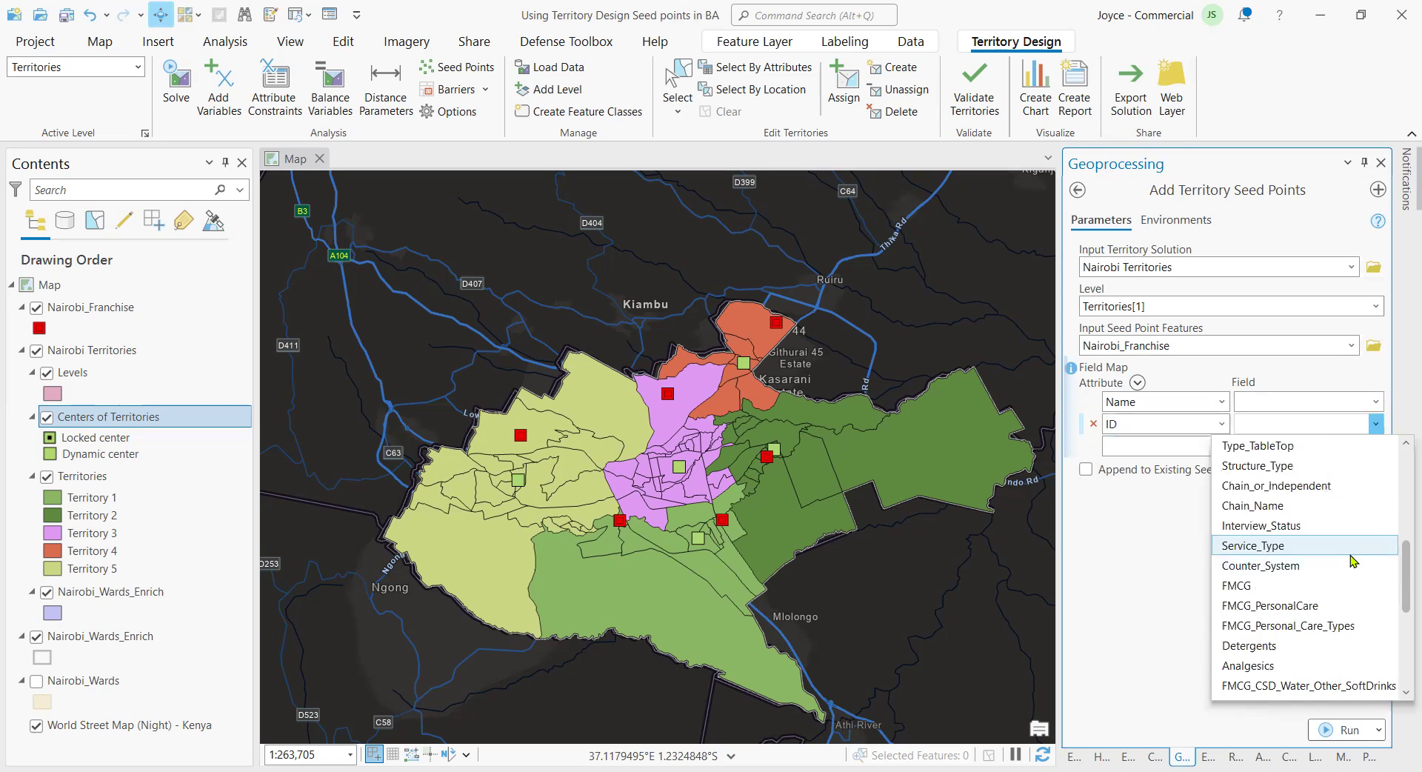
pyautogui.scroll(2, 1353, 561)
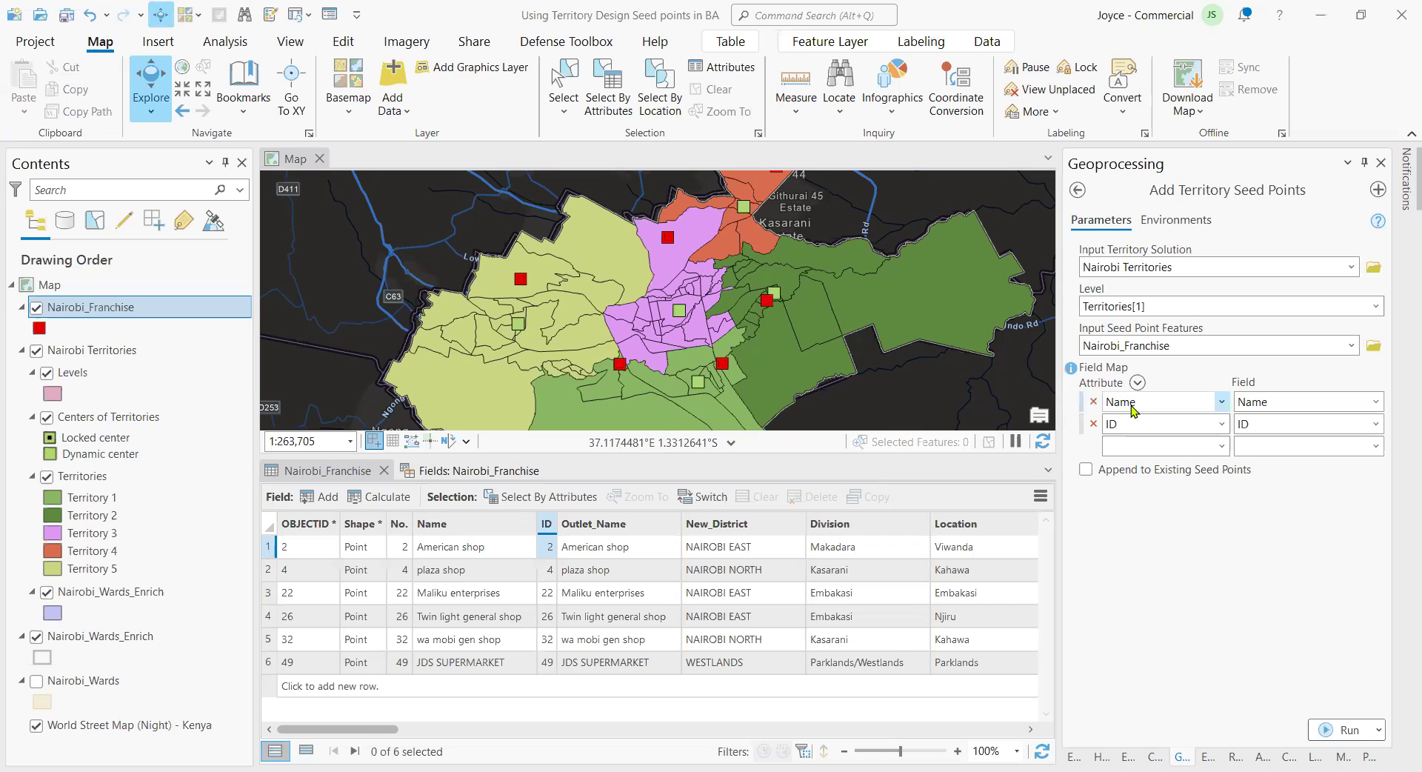
# Run Add Territory Seed Points with the mapped Nairobi_Franchise Name and ID fields, and dismiss the tool's run details
pyautogui.click(1221, 405)
pyautogui.click(1183, 424)
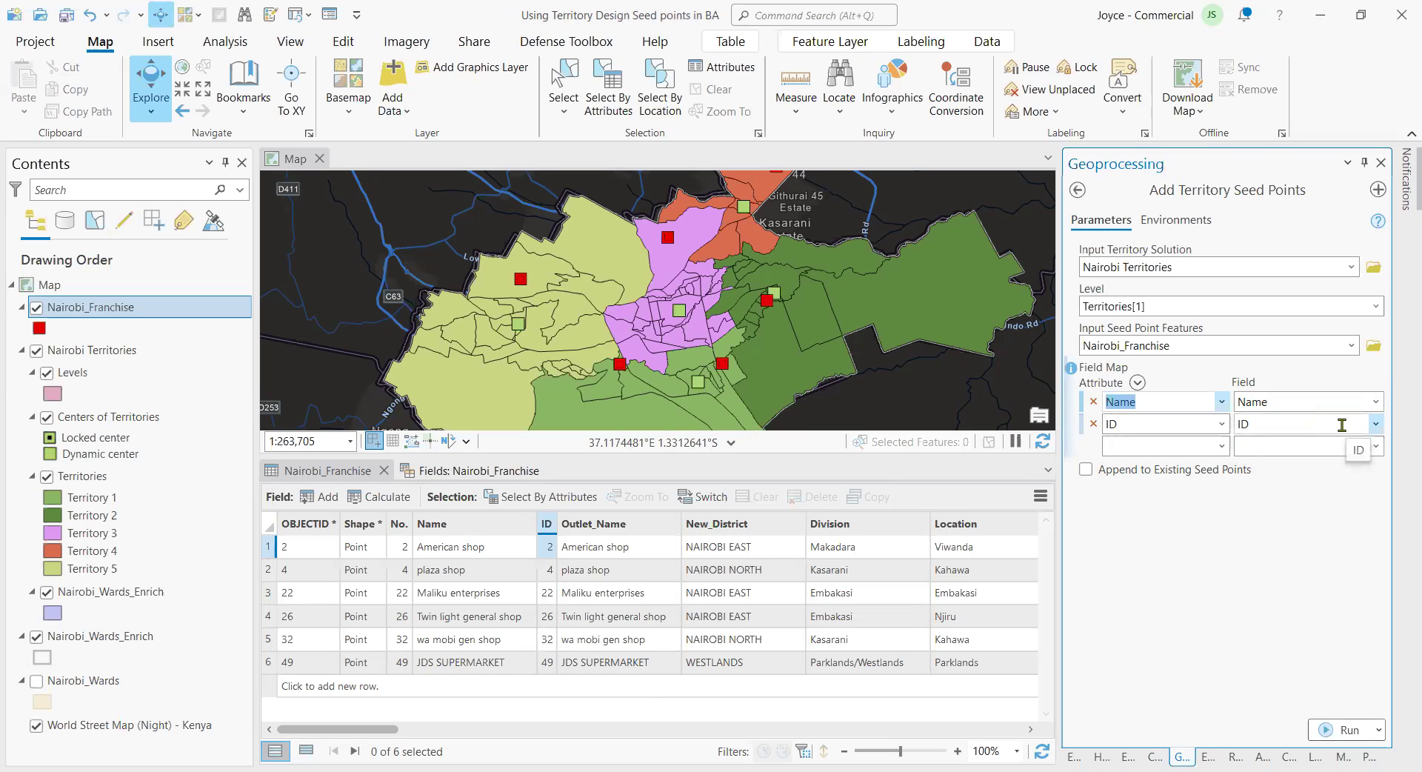
pyautogui.click(1342, 729)
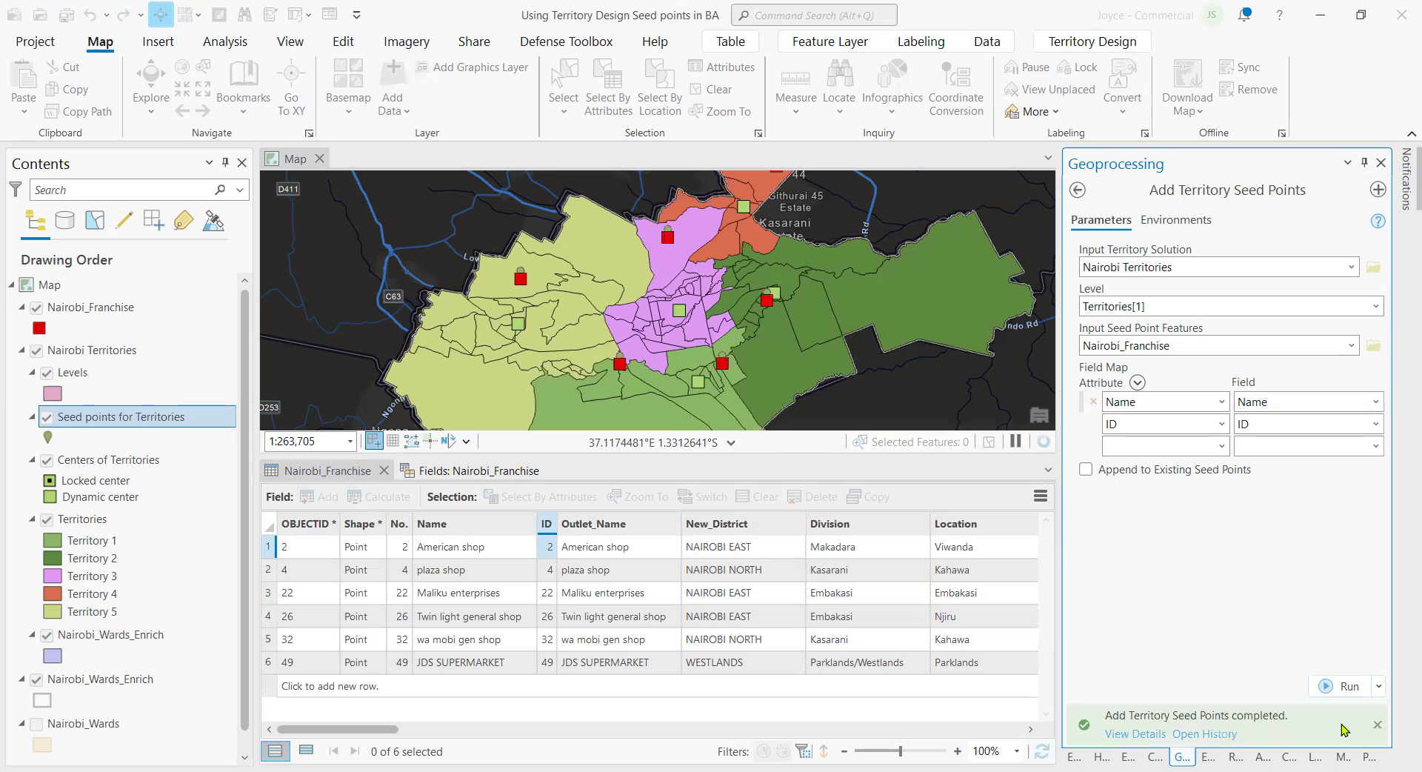
pyautogui.moveTo(1345, 729)
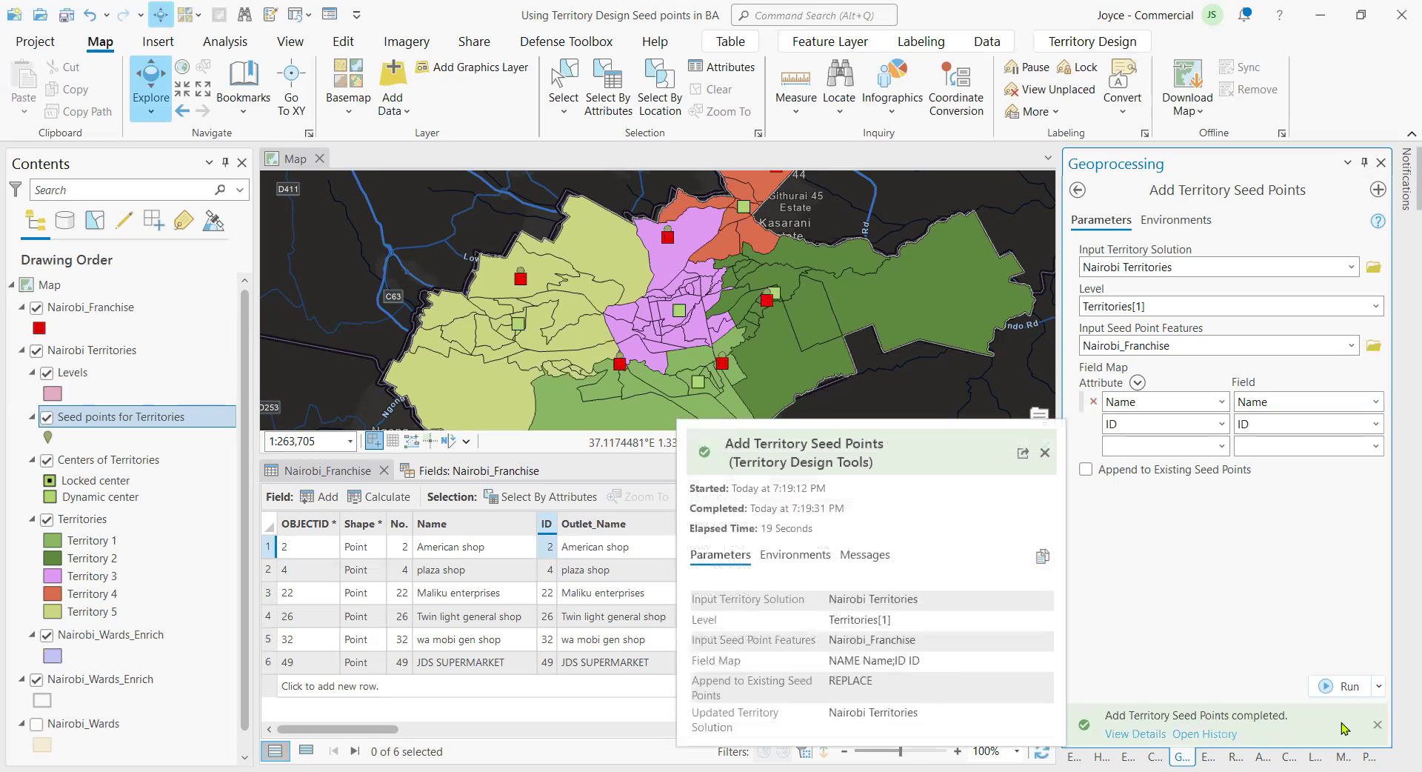
pyautogui.click(1044, 454)
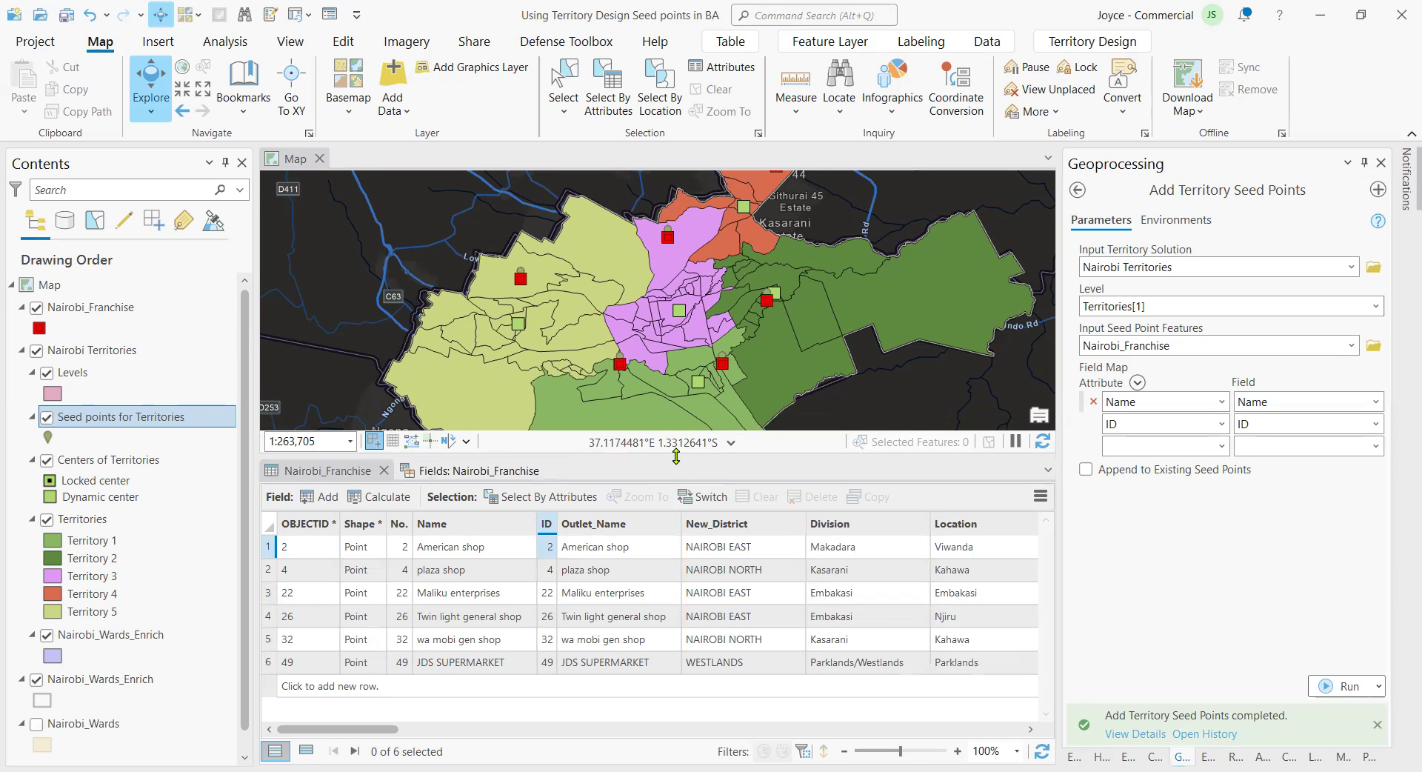
# Enlarge the map view and hide the Nairobi_Franchise and Centers of Territories layers, leaving the seed points layer on
pyautogui.moveTo(425, 456); pyautogui.dragTo(426, 638)
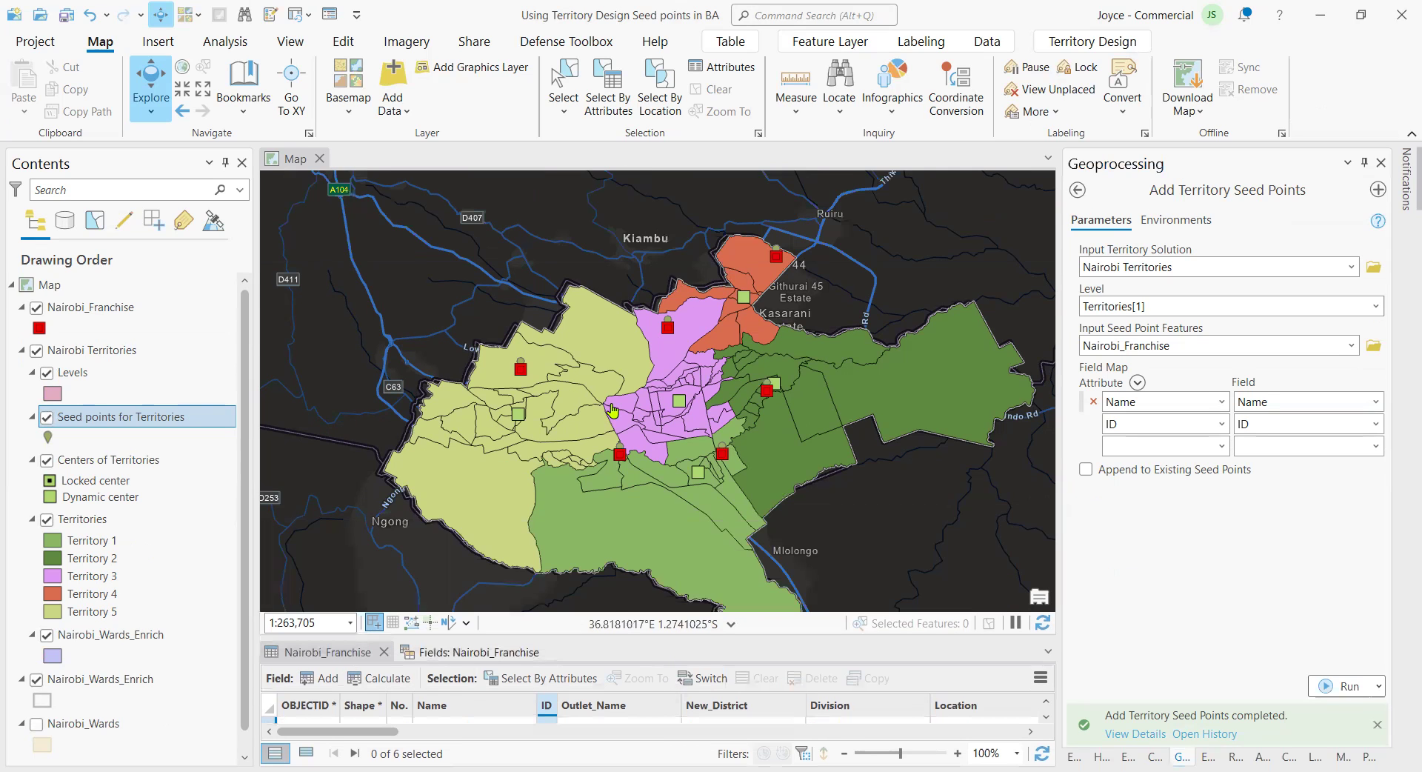
pyautogui.scroll(2, 609, 408)
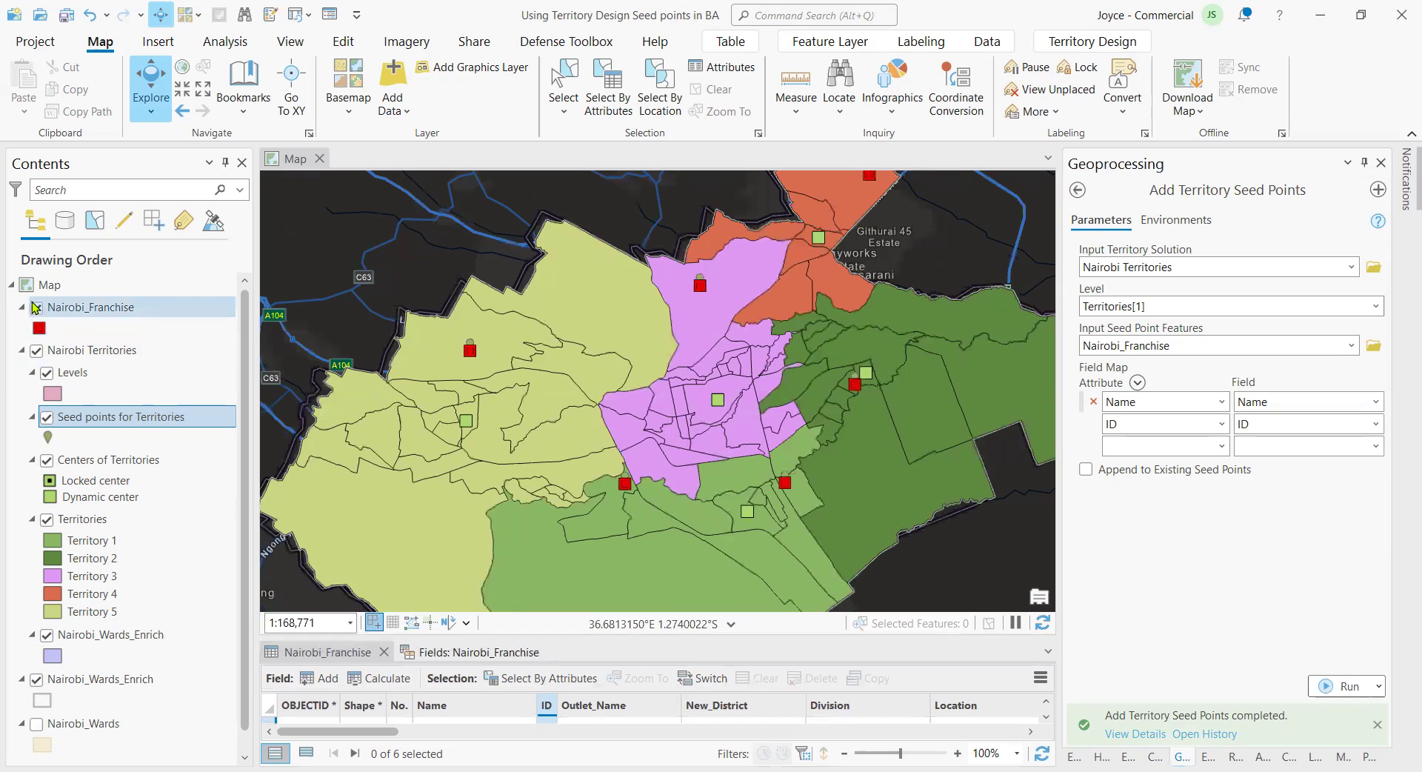
pyautogui.click(37, 308)
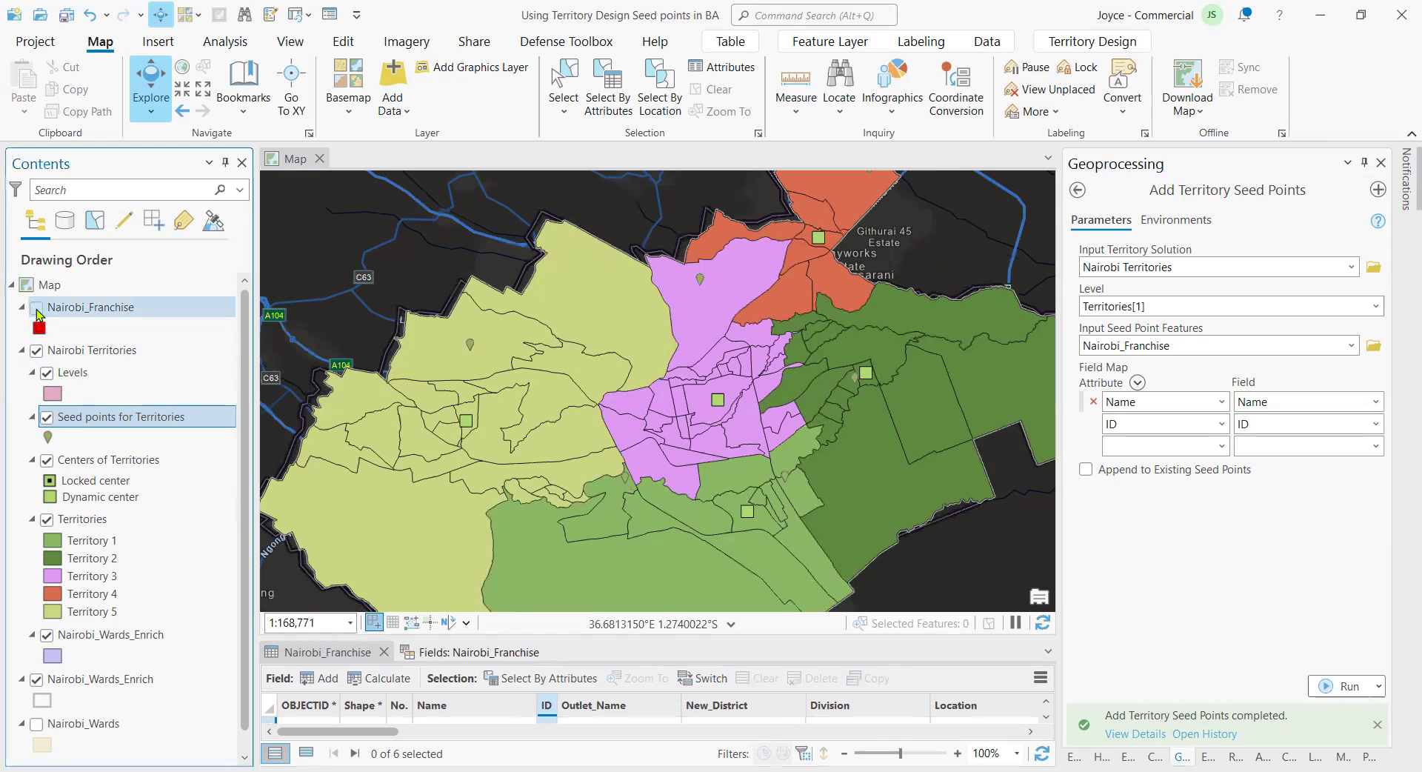
pyautogui.click(46, 462)
pyautogui.moveTo(715, 470); pyautogui.dragTo(619, 404)
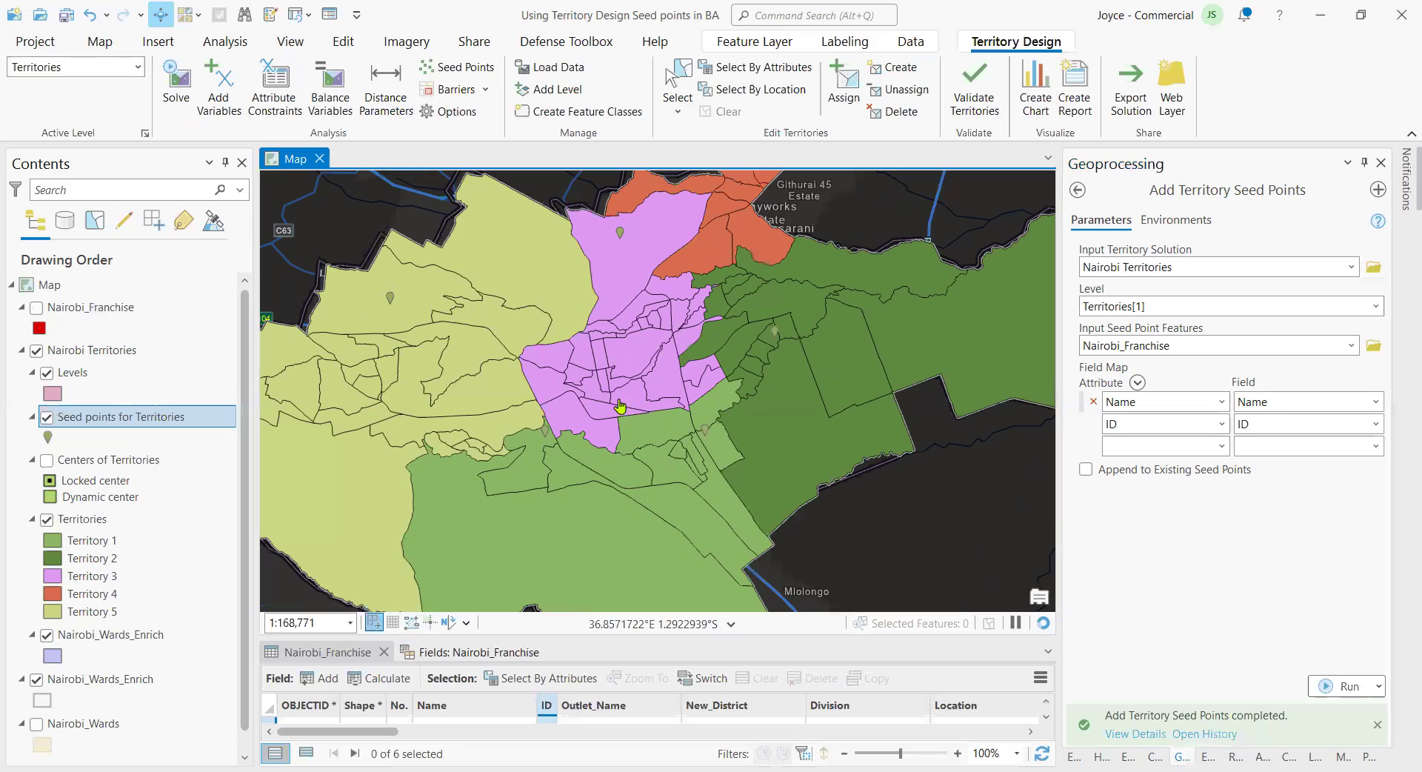